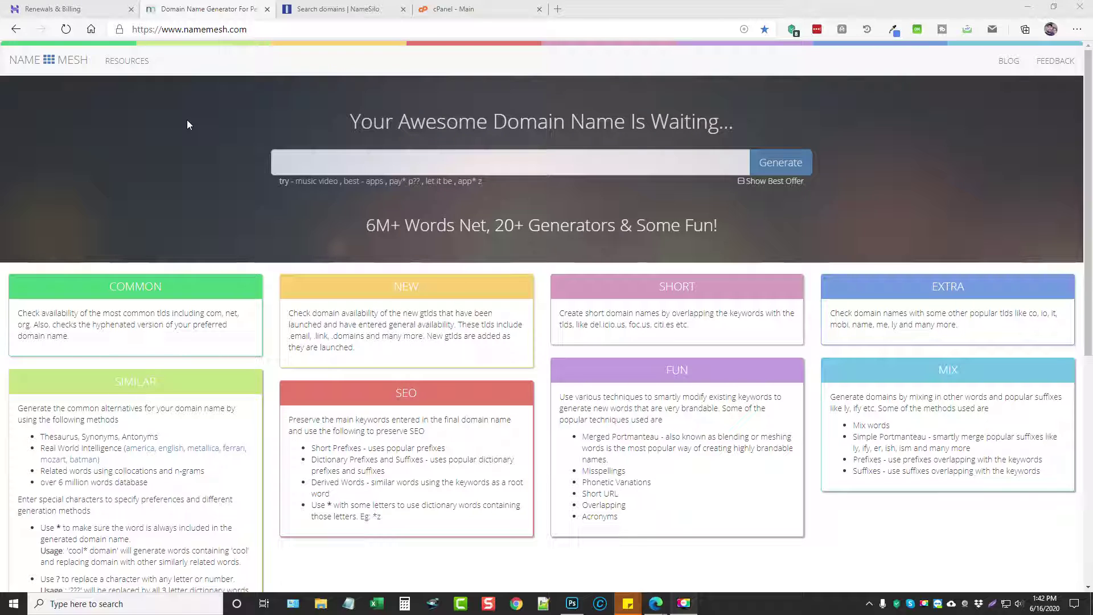
- Toggle the Show Best Offer option and generate domain name ideas for the keyword "bonuses"
{"action": "left_click", "coordinate": [349, 164]}
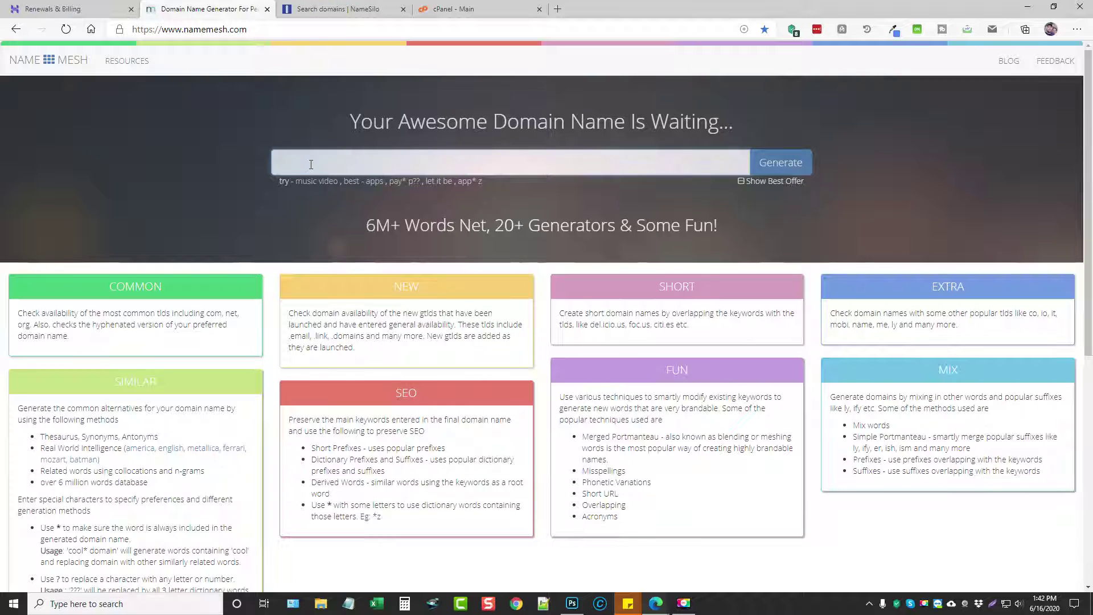
{"action": "type", "text": "bonuses"}
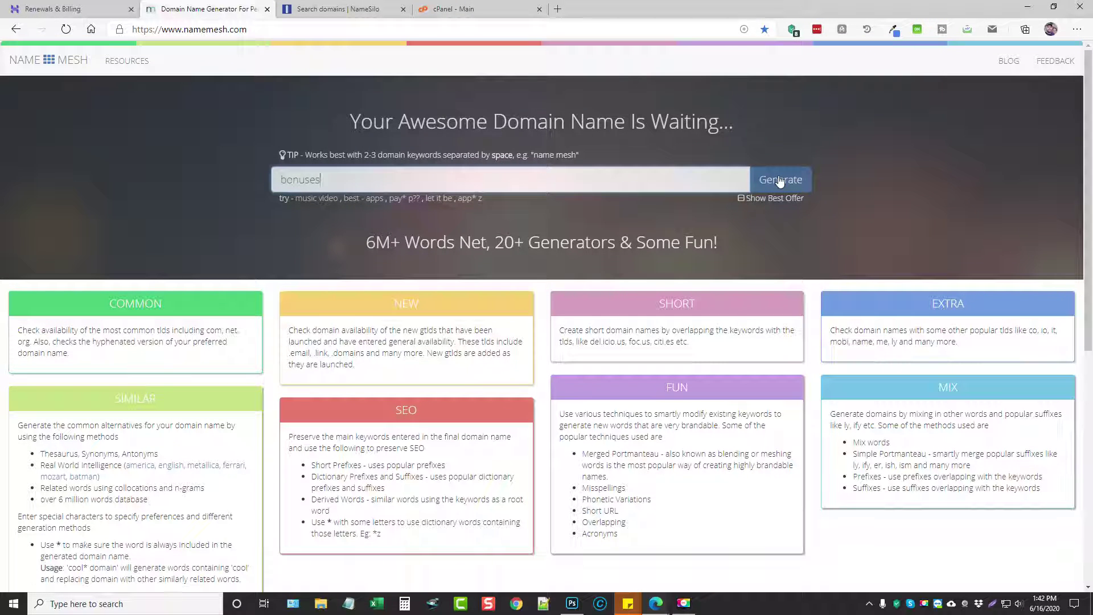
{"action": "left_click", "coordinate": [743, 200]}
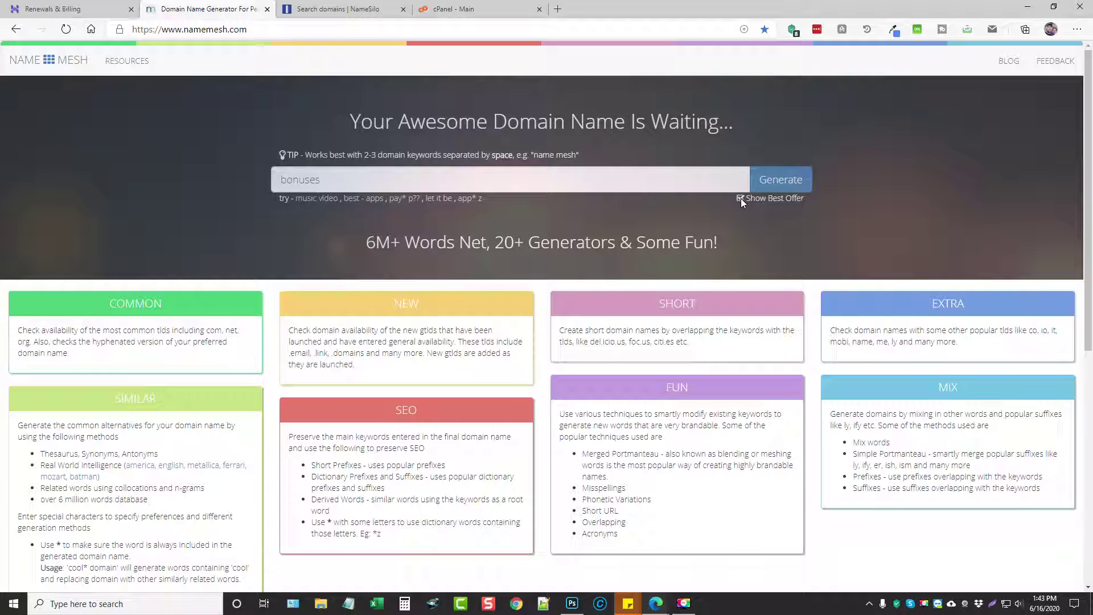
{"action": "left_click", "coordinate": [780, 181]}
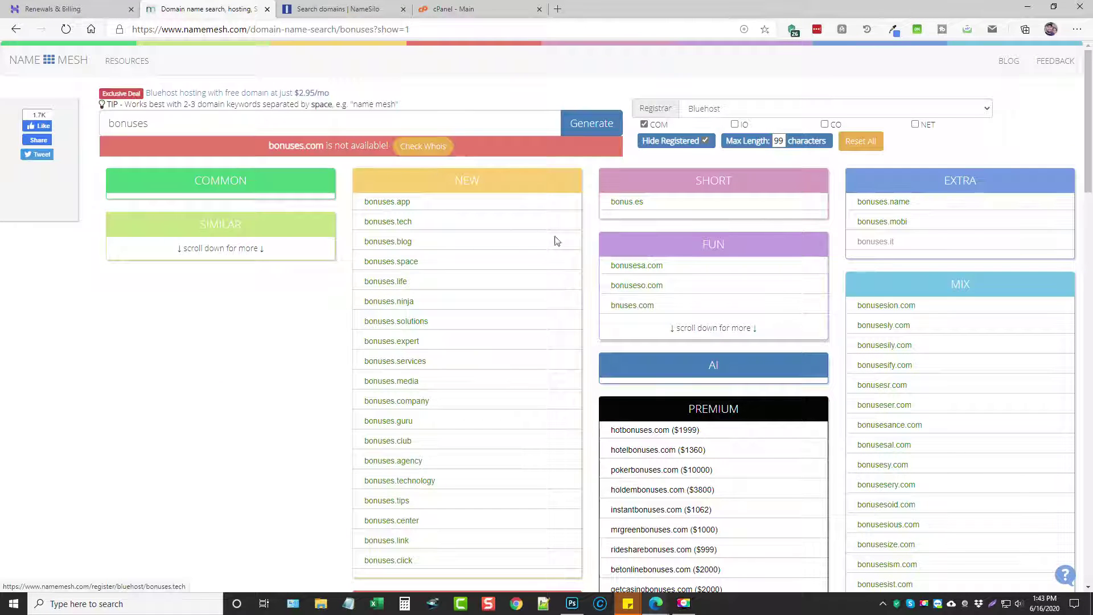
- Look through the available domain suggestions in the Mix category
{"action": "scroll", "coordinate": [499, 281], "scroll_direction": "down", "scroll_amount": 1}
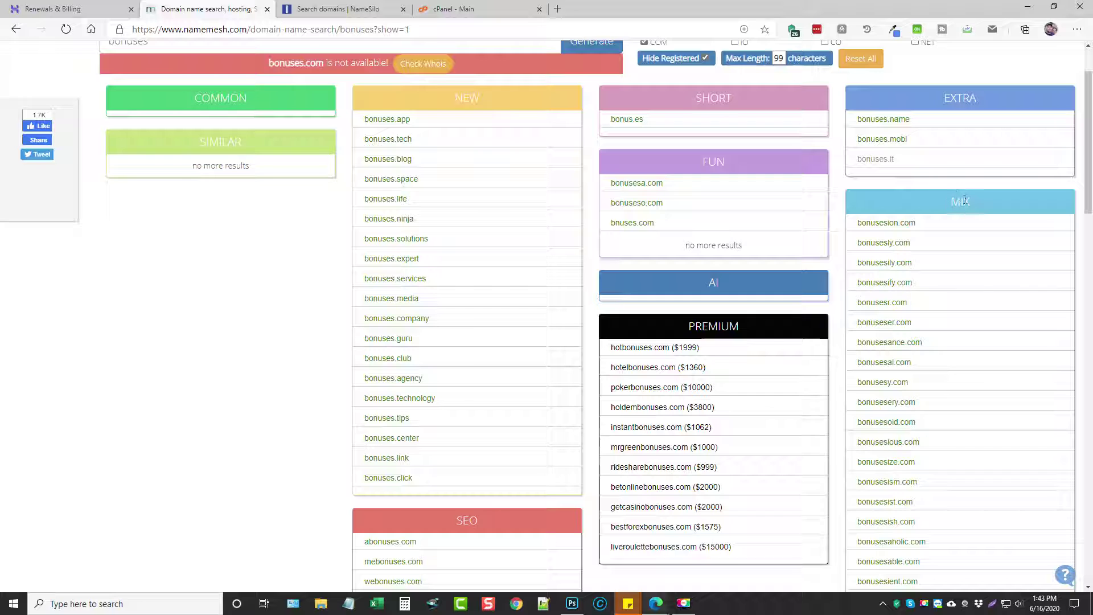
{"action": "scroll", "coordinate": [962, 247], "scroll_direction": "down", "scroll_amount": 3}
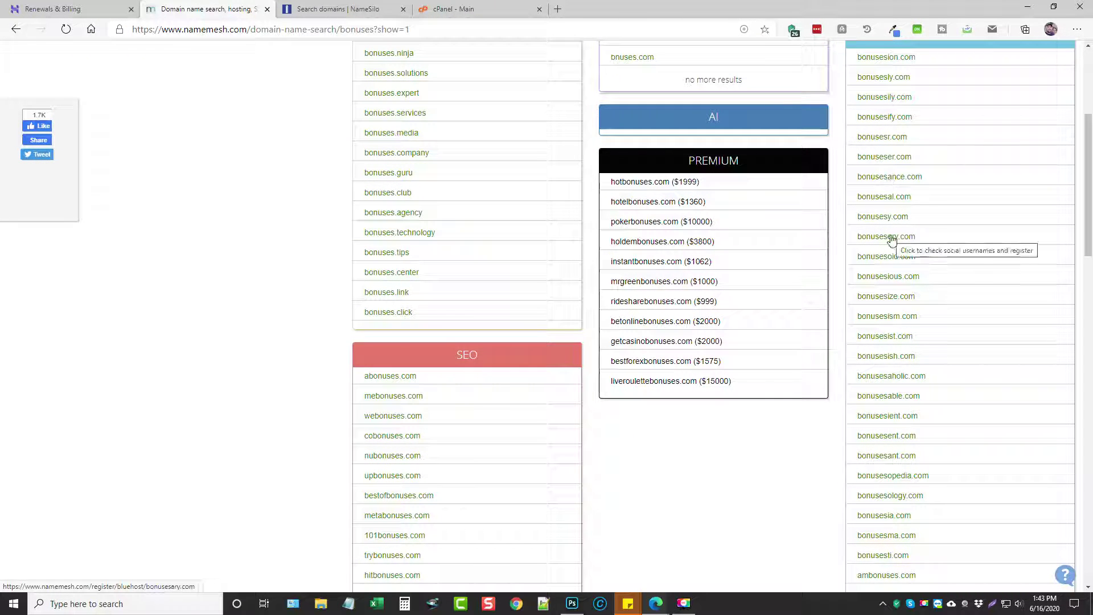
{"action": "scroll", "coordinate": [895, 273], "scroll_direction": "down", "scroll_amount": 3}
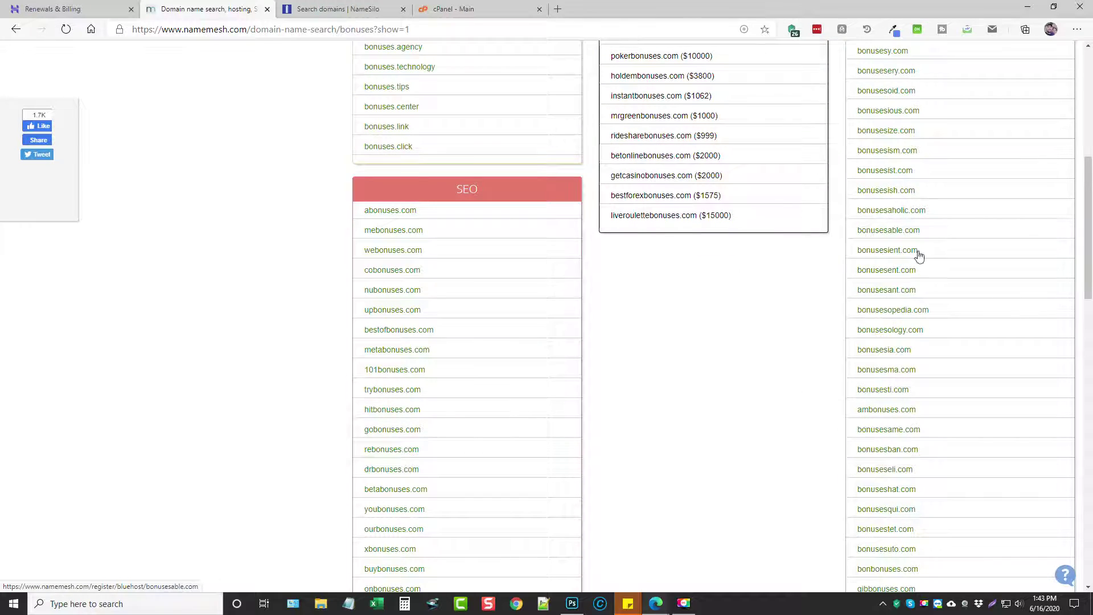
{"action": "scroll", "coordinate": [886, 236], "scroll_direction": "down", "scroll_amount": 3}
- Browse the long list of SEO domain suggestions for a suitable .com name, such as gobonuses.com
{"action": "scroll", "coordinate": [598, 245], "scroll_direction": "up", "scroll_amount": 9}
{"action": "scroll", "coordinate": [500, 256], "scroll_direction": "down", "scroll_amount": 6}
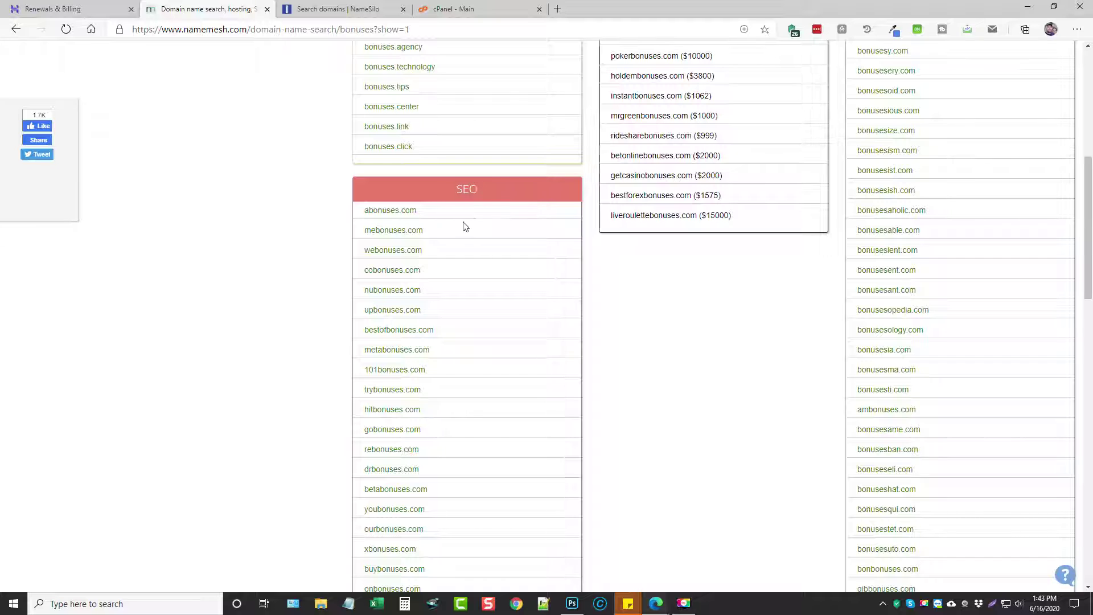
{"action": "scroll", "coordinate": [401, 310], "scroll_direction": "down", "scroll_amount": 3}
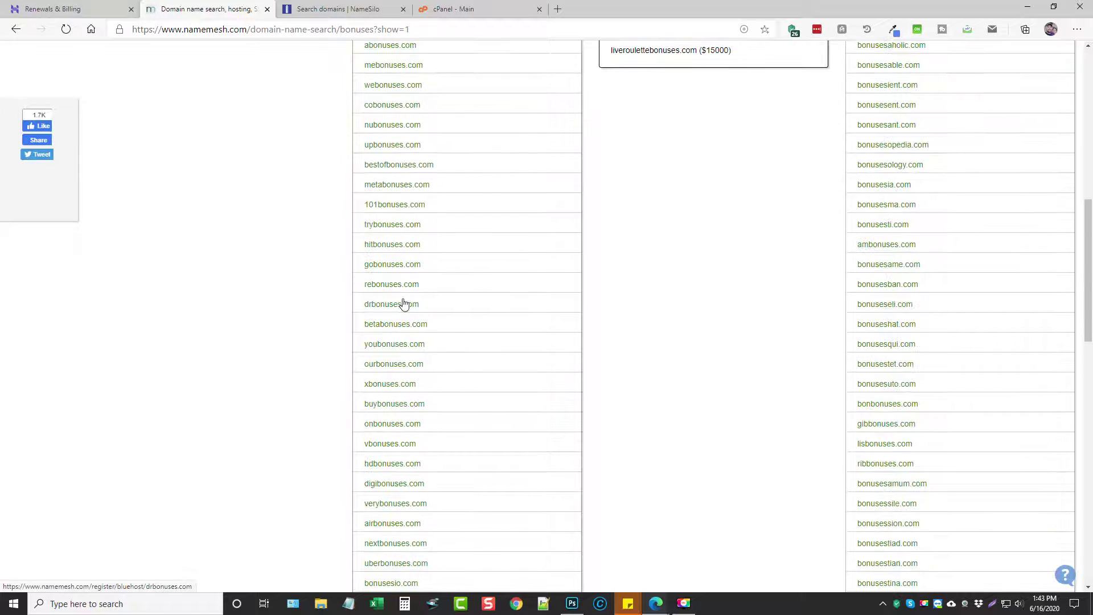
{"action": "scroll", "coordinate": [421, 305], "scroll_direction": "down", "scroll_amount": 15}
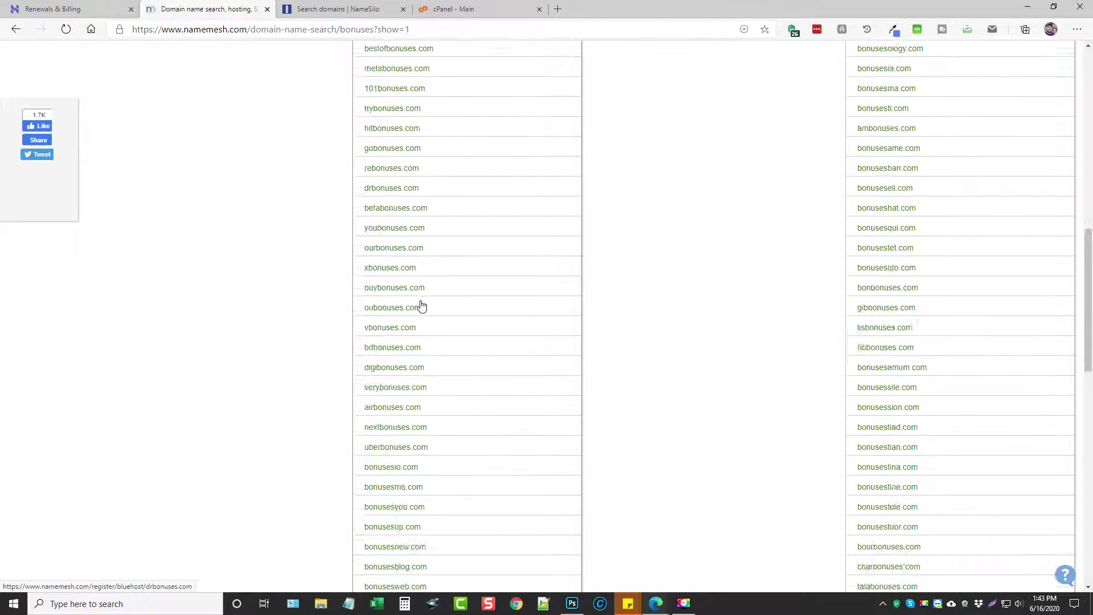
{"action": "scroll", "coordinate": [426, 306], "scroll_direction": "down", "scroll_amount": 15}
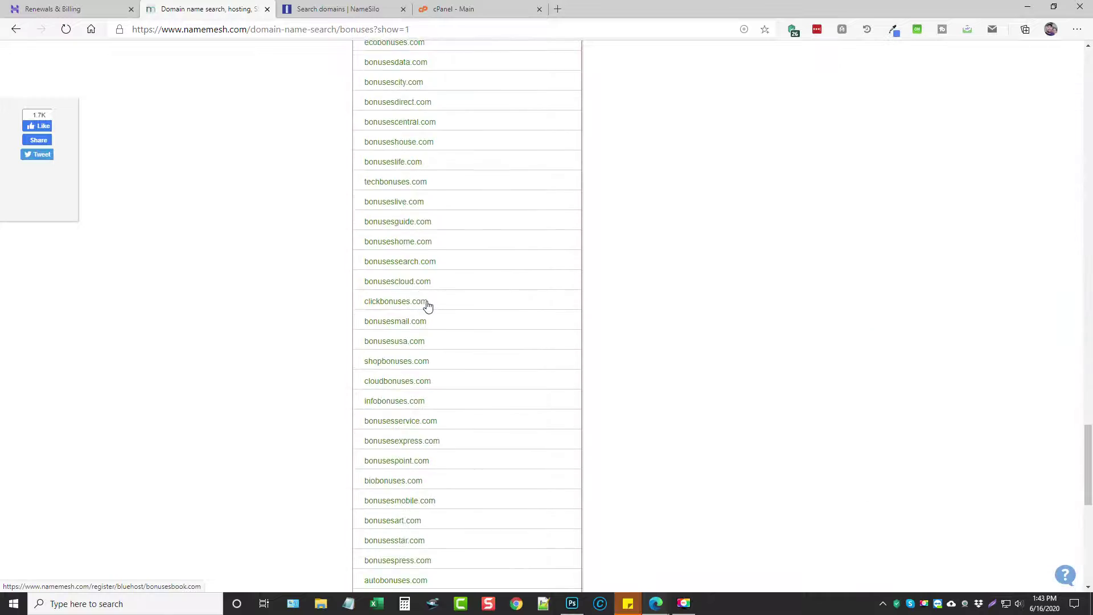
{"action": "scroll", "coordinate": [428, 315], "scroll_direction": "down", "scroll_amount": 5}
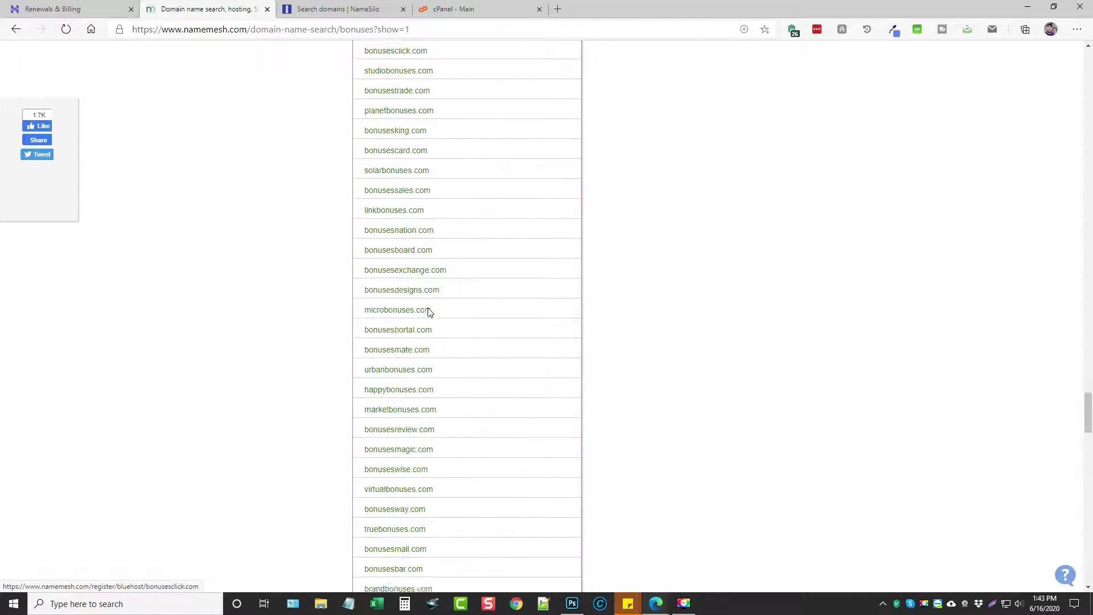
{"action": "scroll", "coordinate": [444, 353], "scroll_direction": "up", "scroll_amount": 10}
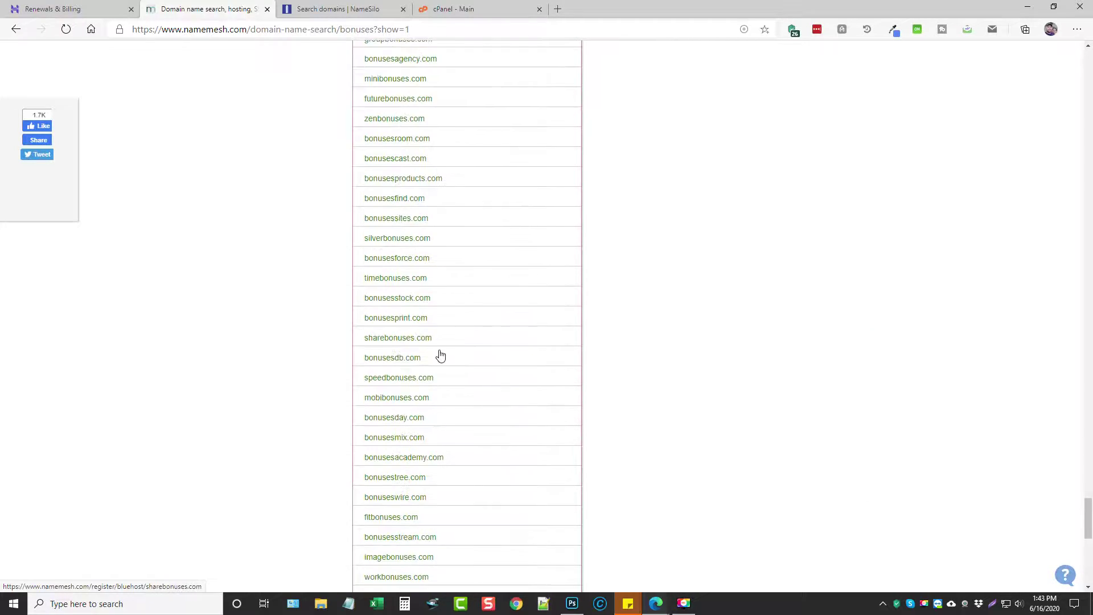
{"action": "scroll", "coordinate": [445, 382], "scroll_direction": "up", "scroll_amount": 15}
{"action": "scroll", "coordinate": [455, 381], "scroll_direction": "up", "scroll_amount": 20}
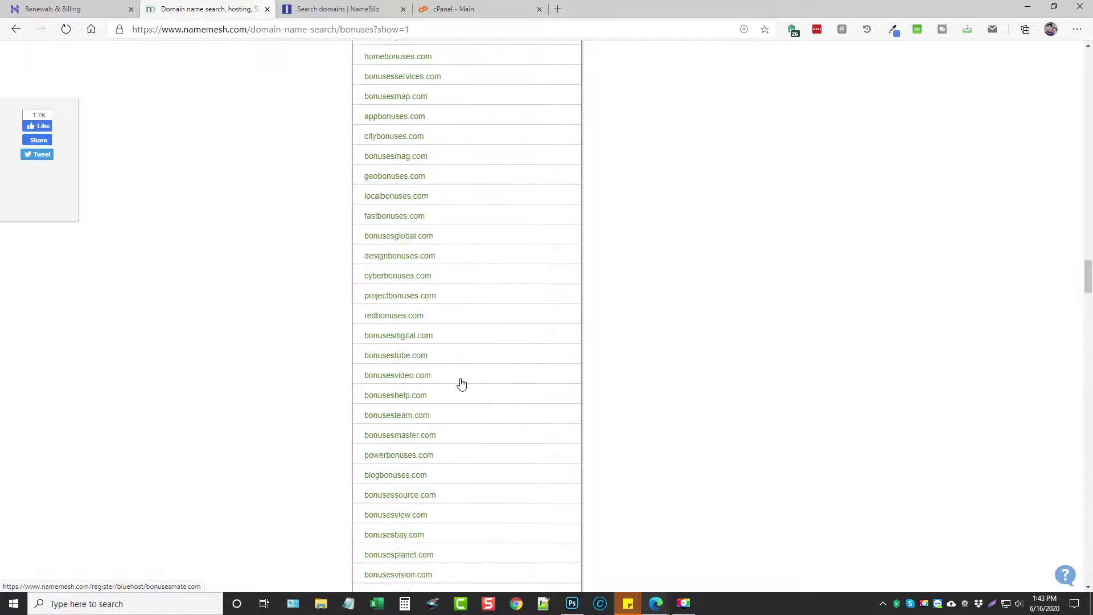
{"action": "scroll", "coordinate": [451, 379], "scroll_direction": "up", "scroll_amount": 15}
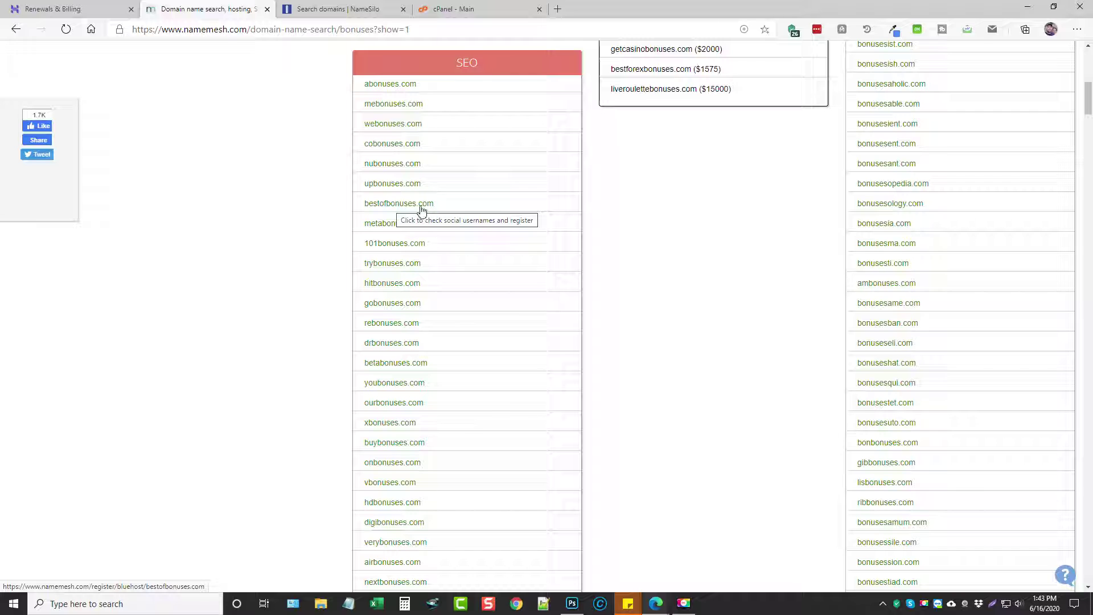
{"action": "scroll", "coordinate": [342, 239], "scroll_direction": "down", "scroll_amount": 2}
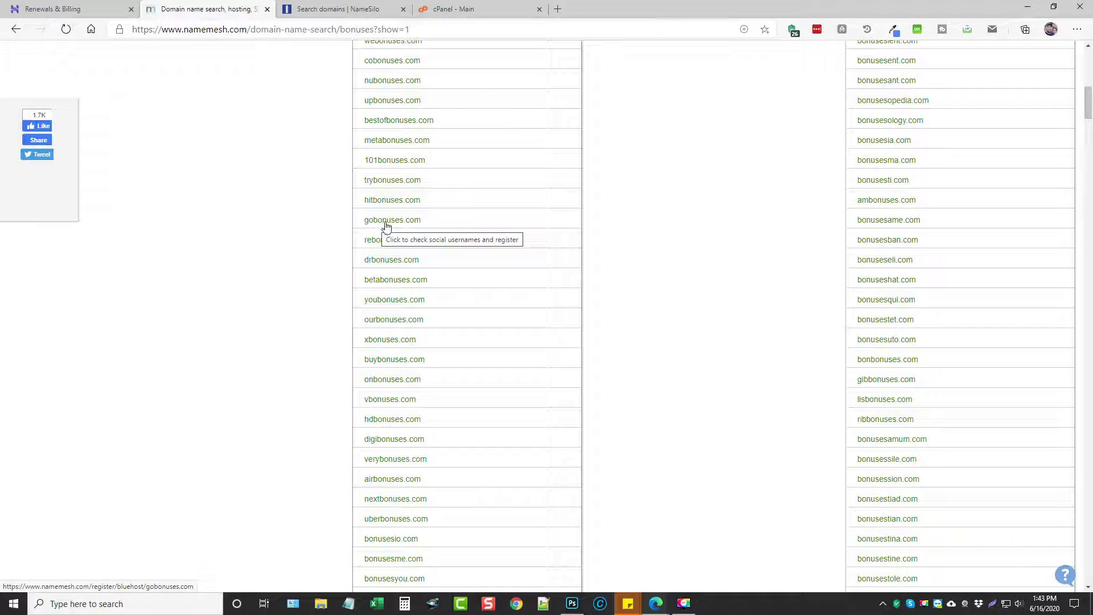
{"action": "left_click_drag", "start_coordinate": [414, 227], "coordinate": [383, 227]}
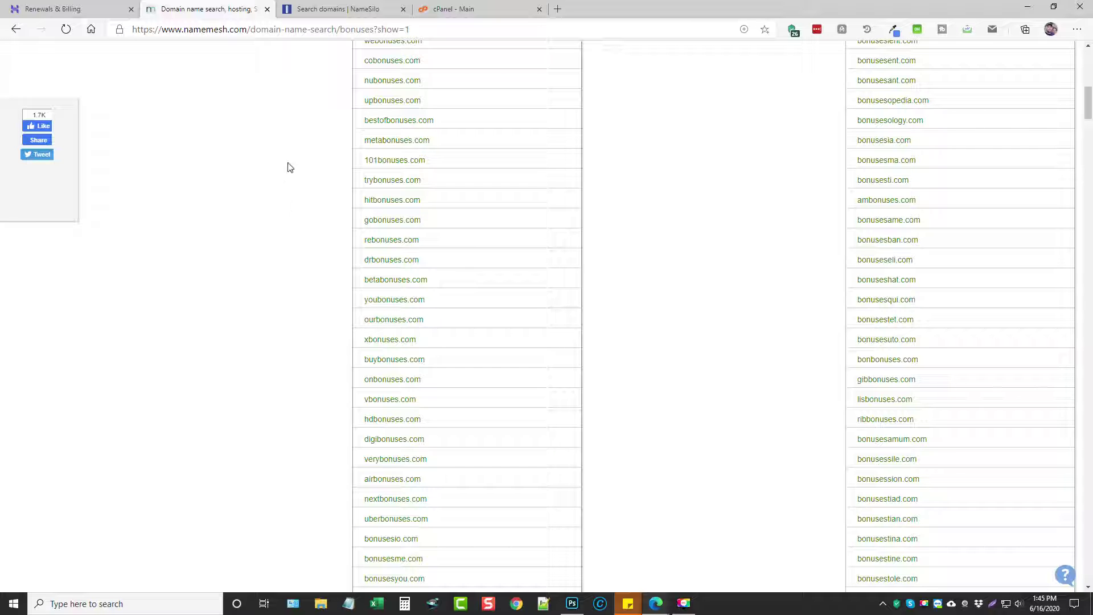
- Switch to NameSilo and search for the domain gobonuses.com
{"action": "left_click", "coordinate": [454, 9]}
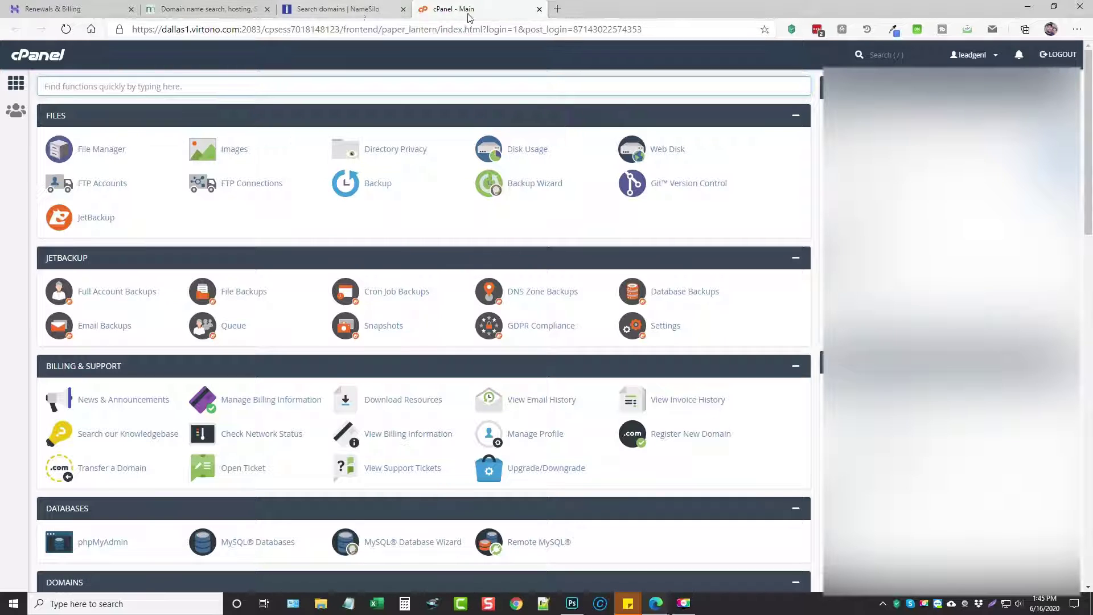
{"action": "left_click", "coordinate": [336, 12]}
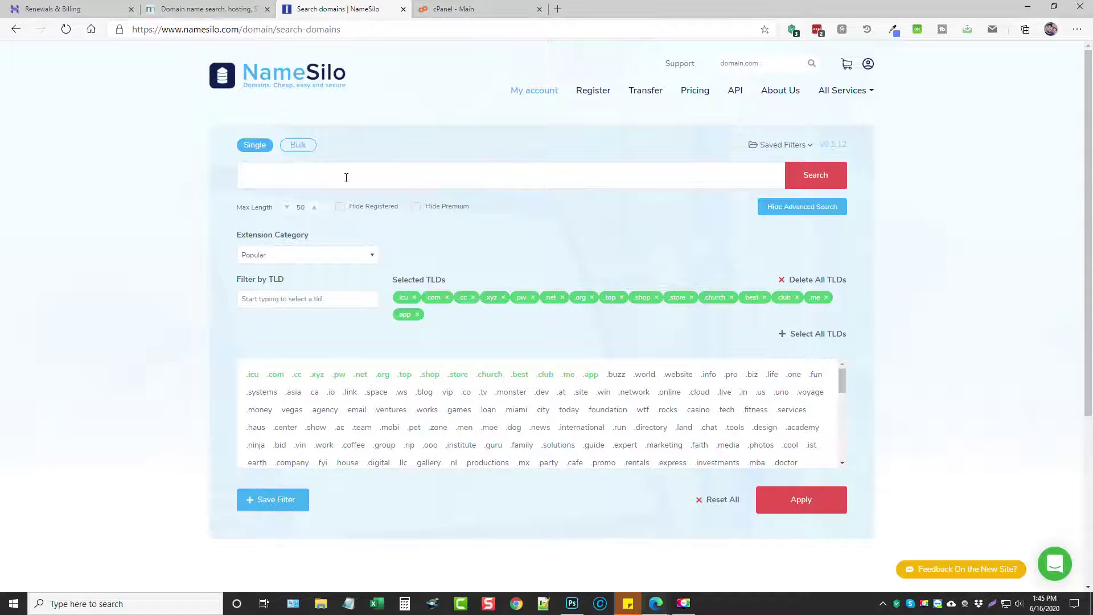
{"action": "left_click", "coordinate": [317, 178]}
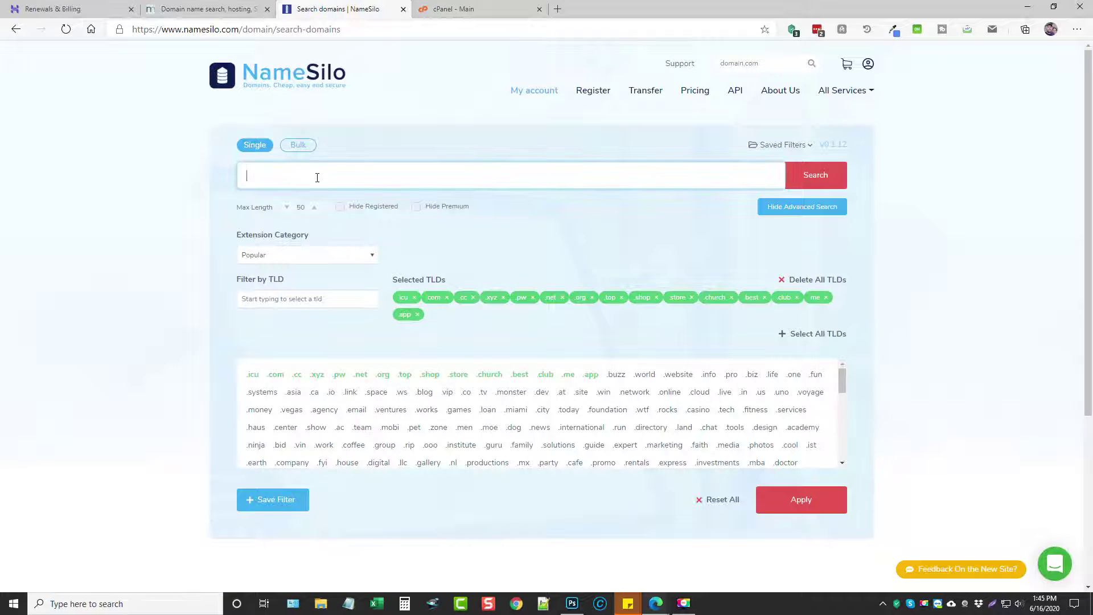
{"action": "type", "text": "gobonuses.com"}
{"action": "left_click", "coordinate": [808, 176]}
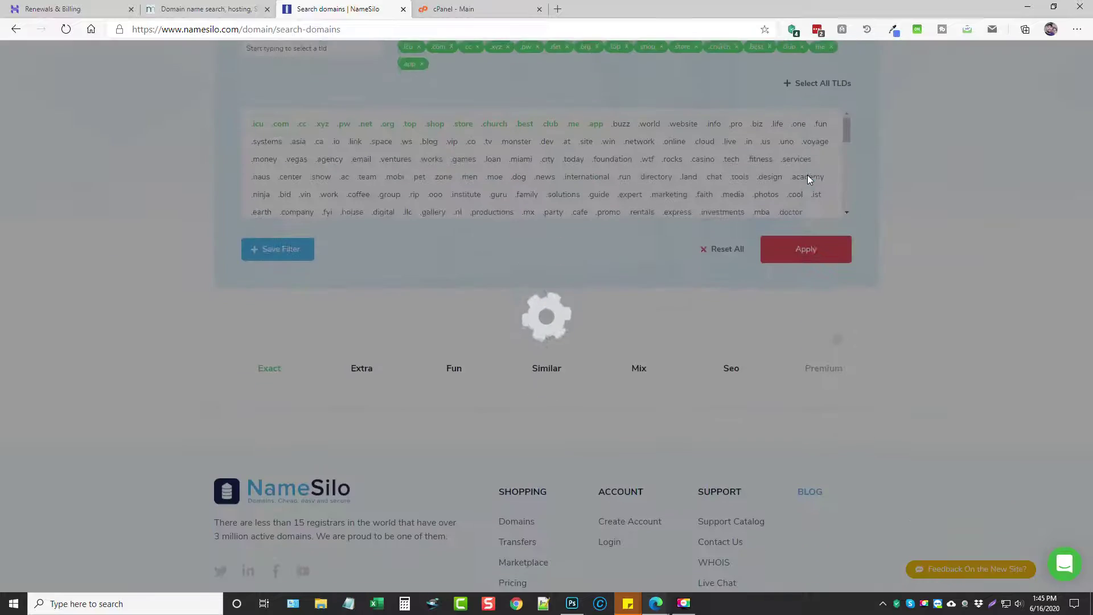
- Add gobonuses.com to the cart and proceed to checkout
{"action": "scroll", "coordinate": [434, 371], "scroll_direction": "down", "scroll_amount": 4}
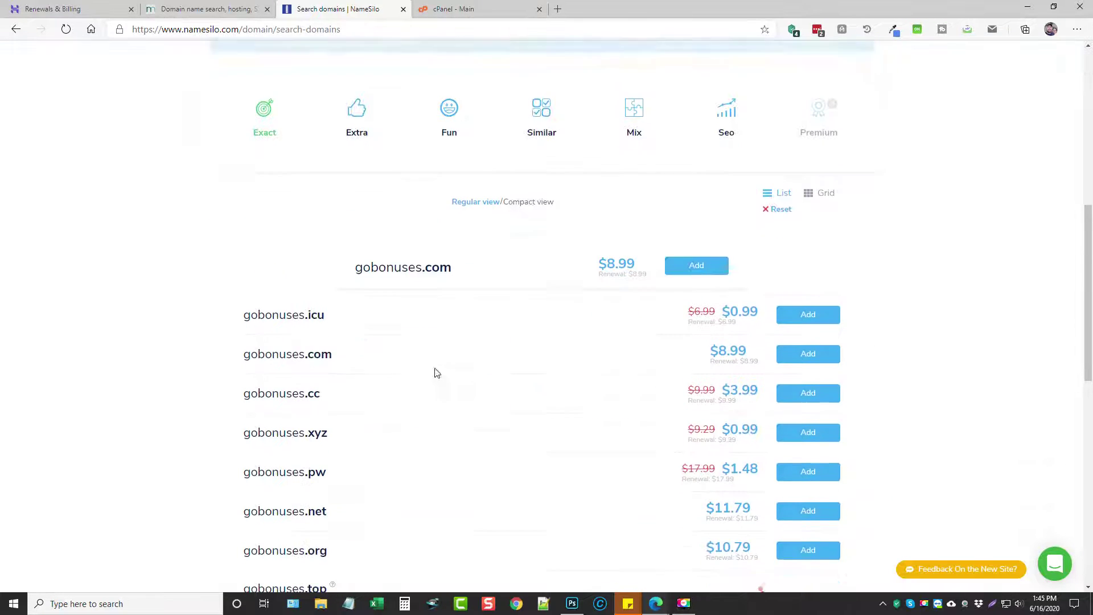
{"action": "left_click", "coordinate": [698, 254]}
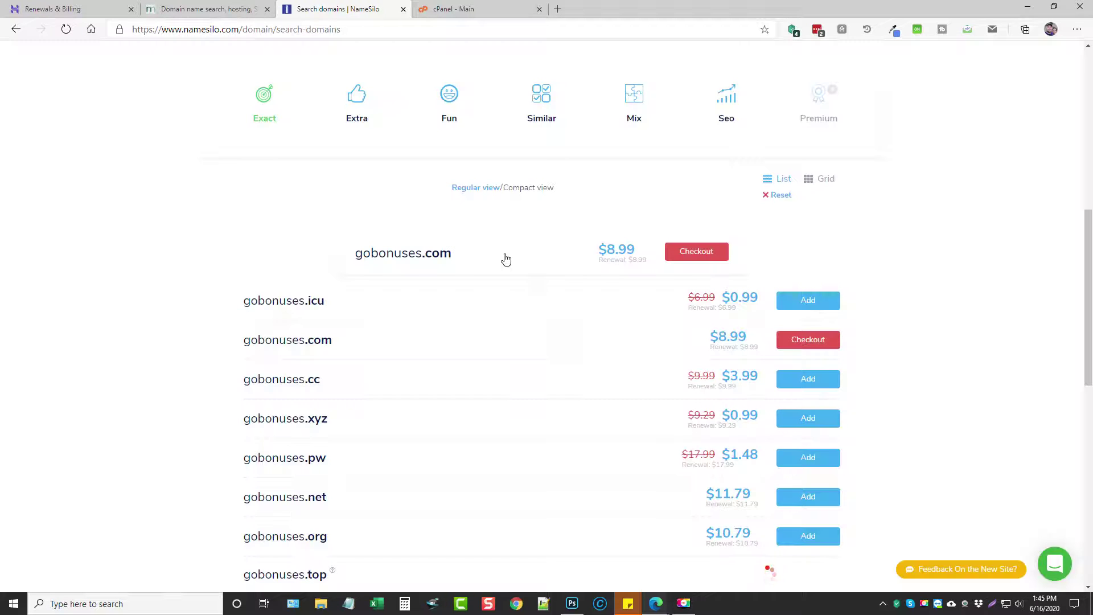
{"action": "left_click", "coordinate": [695, 254]}
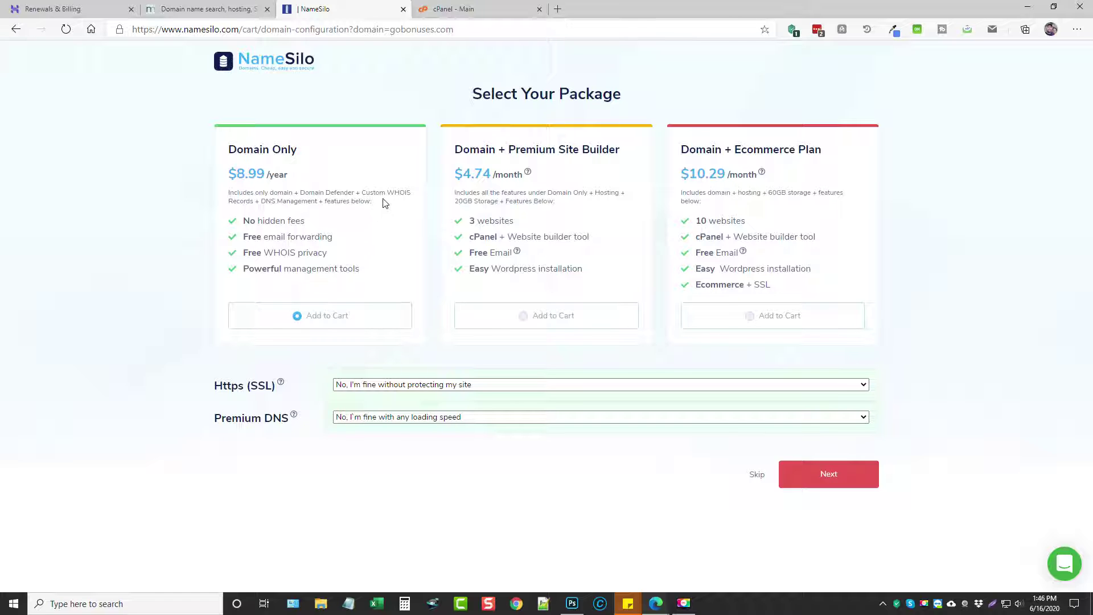
- Review the Free WHOIS privacy feature of the Domain Only package and continue to the cart with that package and no extras
{"action": "left_click_drag", "start_coordinate": [265, 252], "coordinate": [335, 259]}
{"action": "left_click", "coordinate": [278, 254]}
{"action": "left_click_drag", "start_coordinate": [243, 252], "coordinate": [329, 253]}
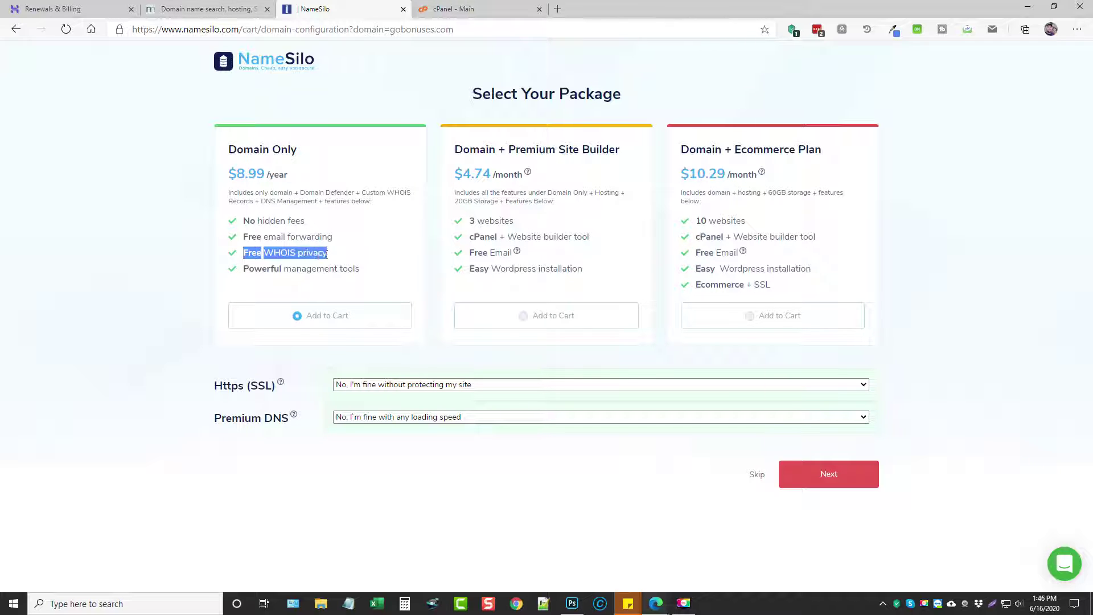
{"action": "left_click", "coordinate": [285, 253]}
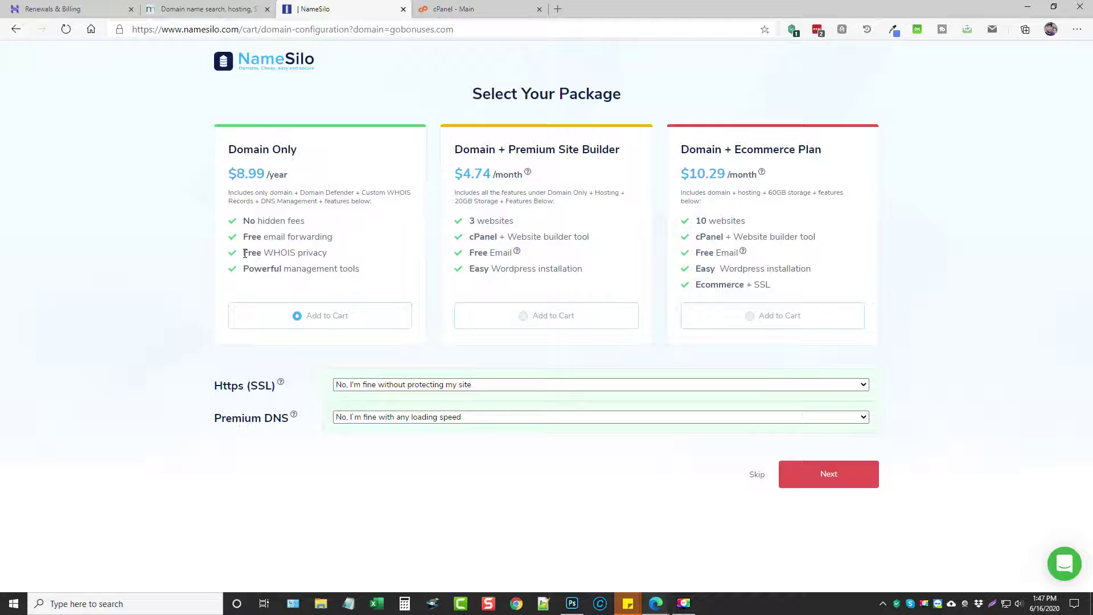
{"action": "left_click_drag", "start_coordinate": [244, 252], "coordinate": [326, 252]}
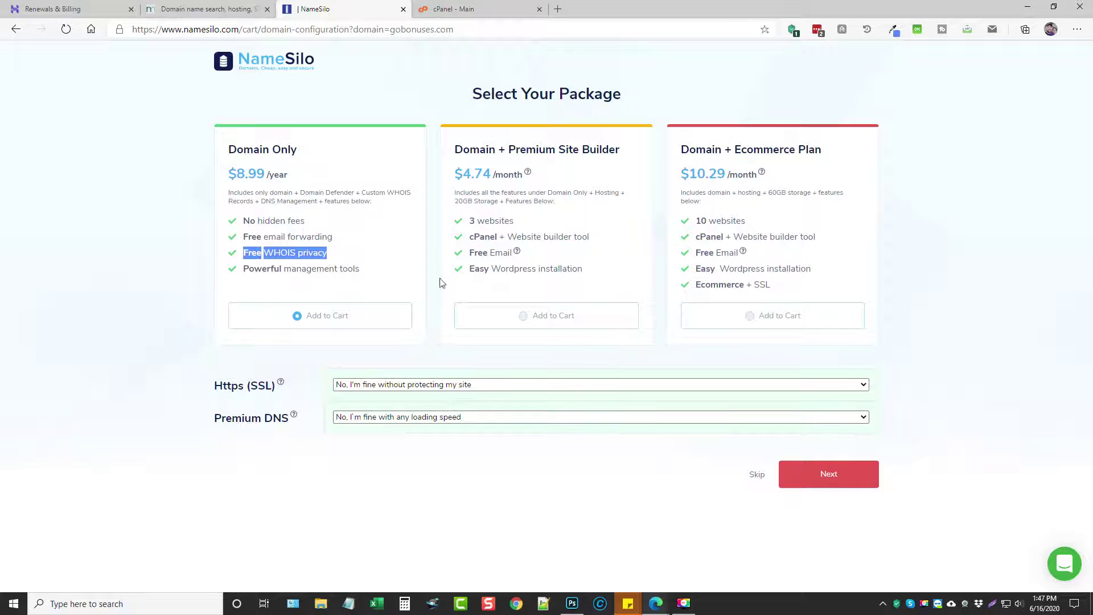
{"action": "left_click", "coordinate": [400, 254]}
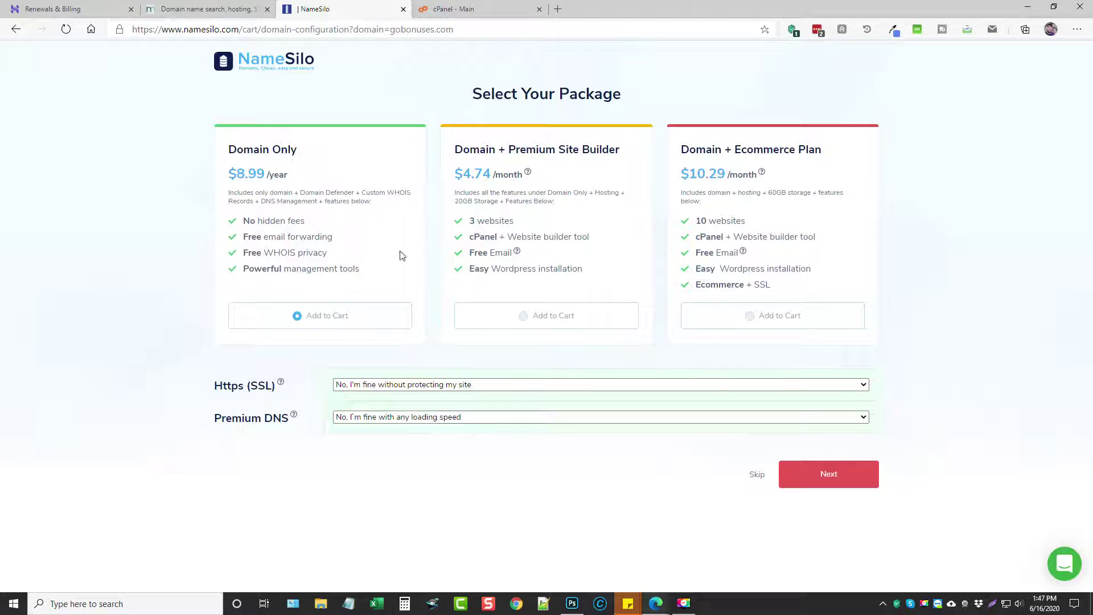
{"action": "left_click", "coordinate": [821, 473]}
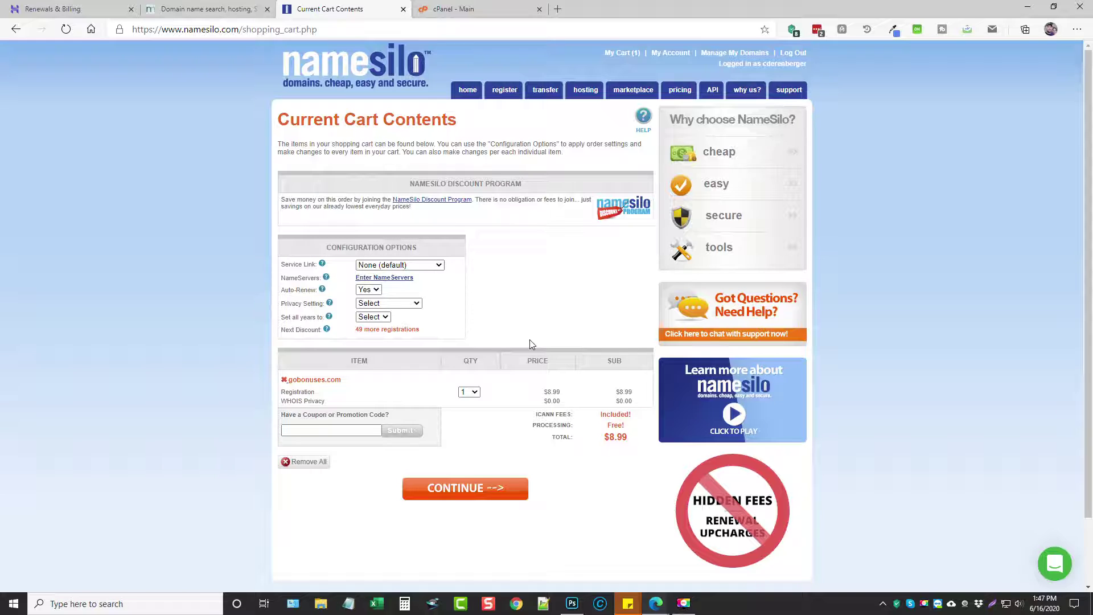
- Enter ns1.virtono.com, ns2.virtono.com, ns3.virtono.com and ns4.virtono.com as the order's custom name servers
{"action": "left_click", "coordinate": [385, 278]}
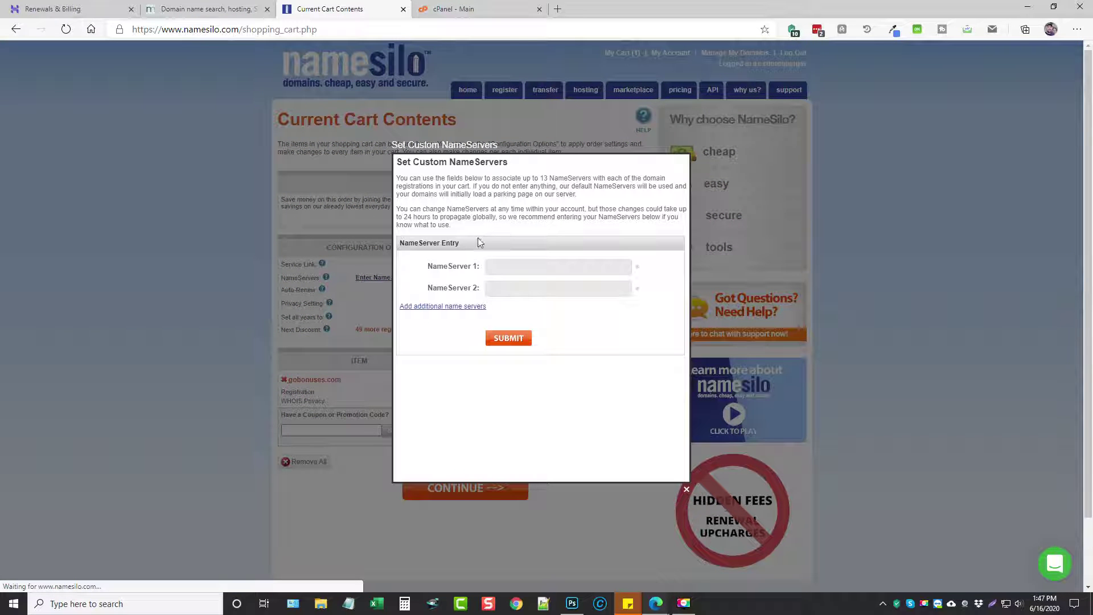
{"action": "left_click", "coordinate": [495, 265]}
{"action": "left_click", "coordinate": [503, 291]}
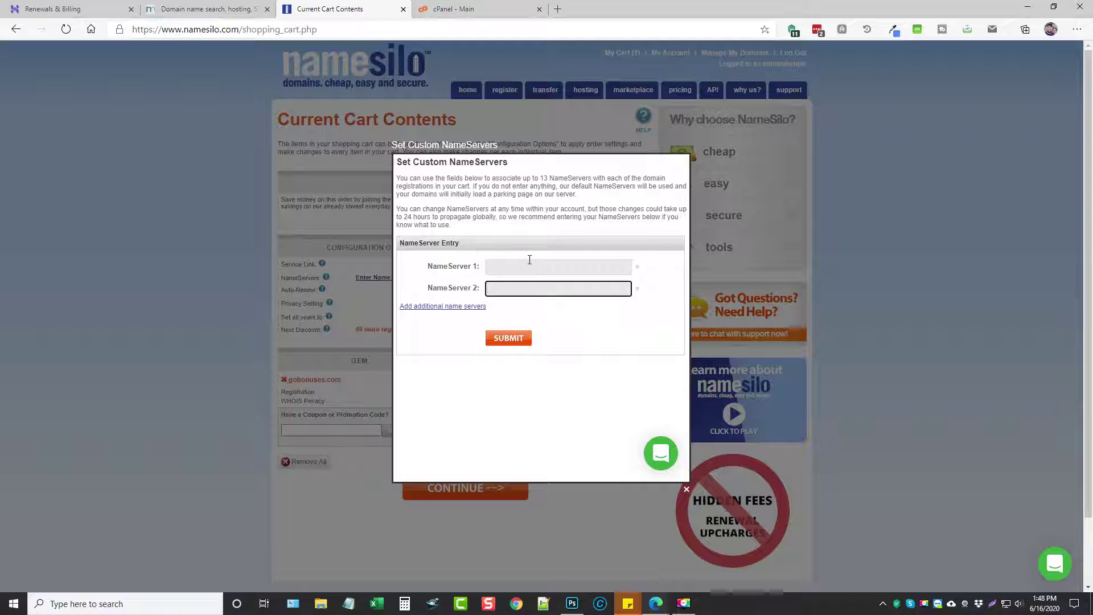
{"action": "left_click", "coordinate": [532, 266]}
{"action": "left_click", "coordinate": [529, 288]}
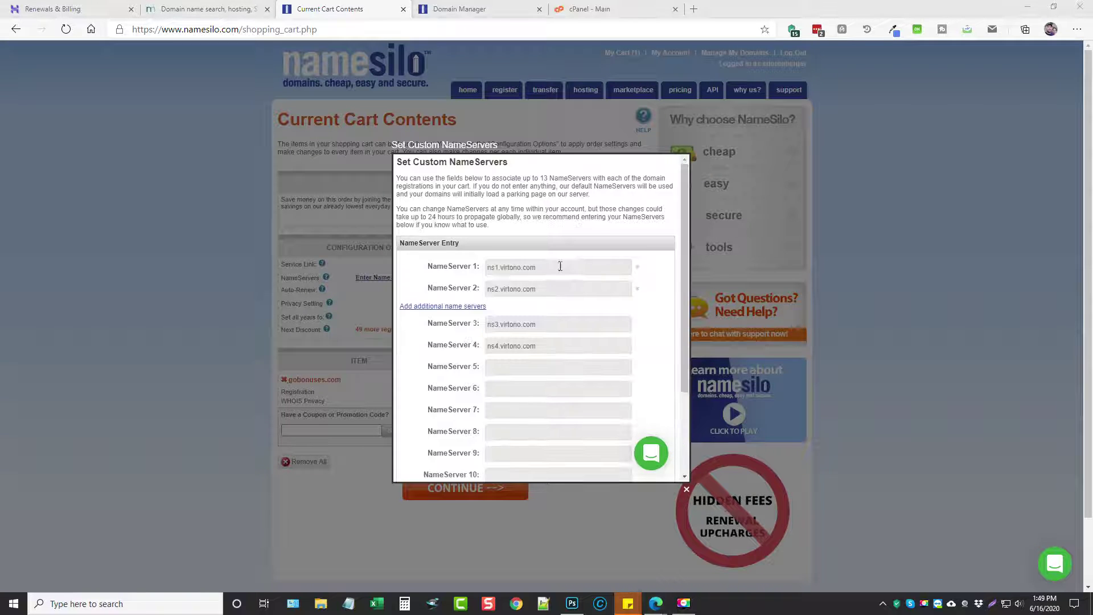
- Submit the custom name servers and continue from the cart to billing
{"action": "triple_click", "coordinate": [543, 266]}
{"action": "left_click", "coordinate": [554, 270]}
{"action": "scroll", "coordinate": [568, 324], "scroll_direction": "down", "scroll_amount": 3}
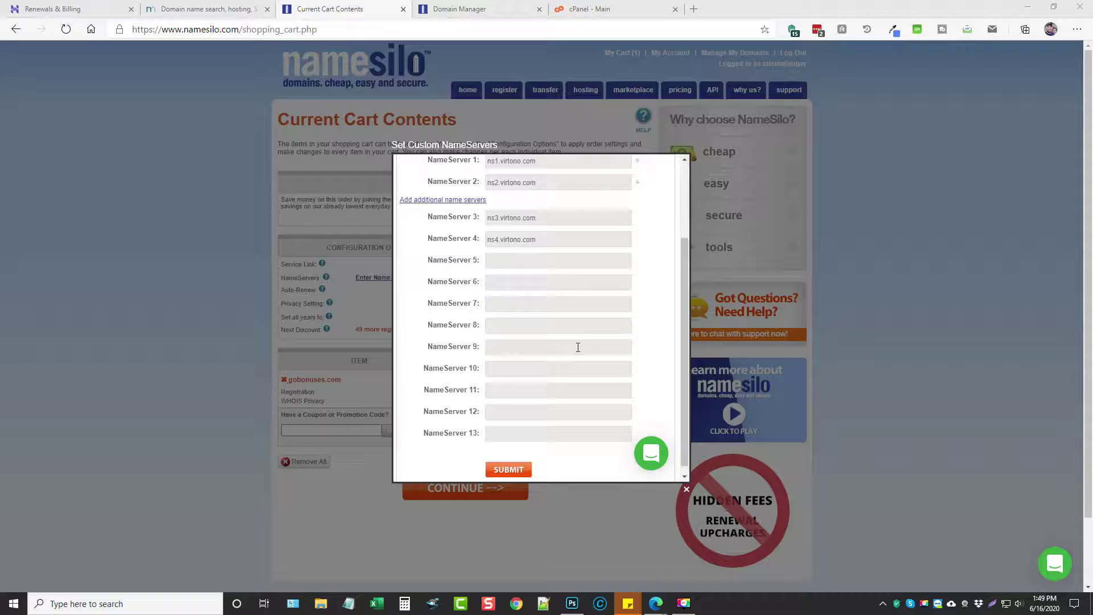
{"action": "left_click", "coordinate": [517, 464]}
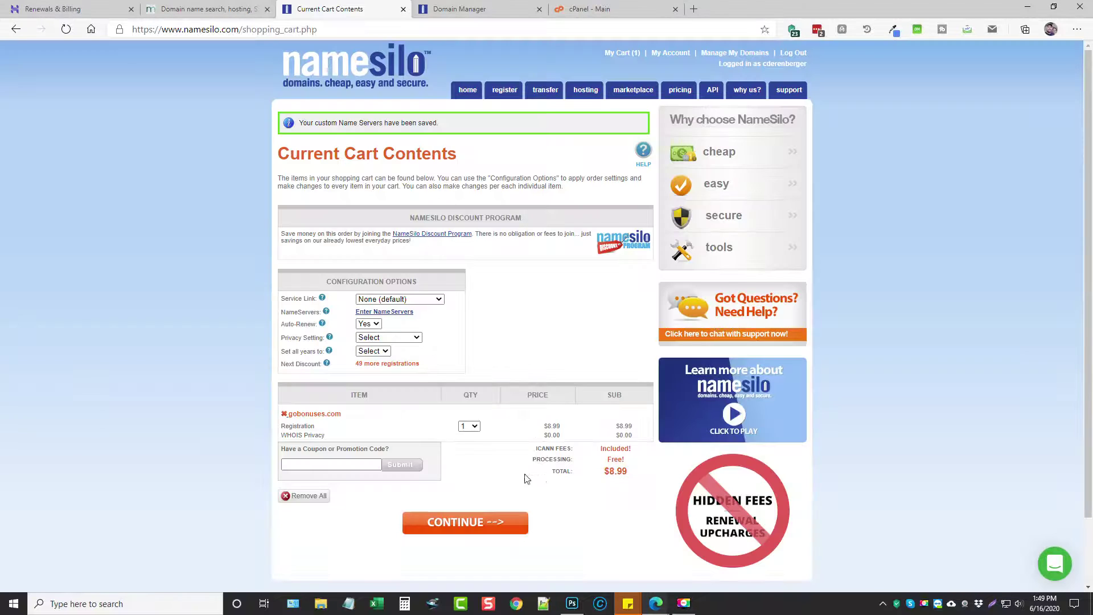
{"action": "left_click", "coordinate": [466, 528]}
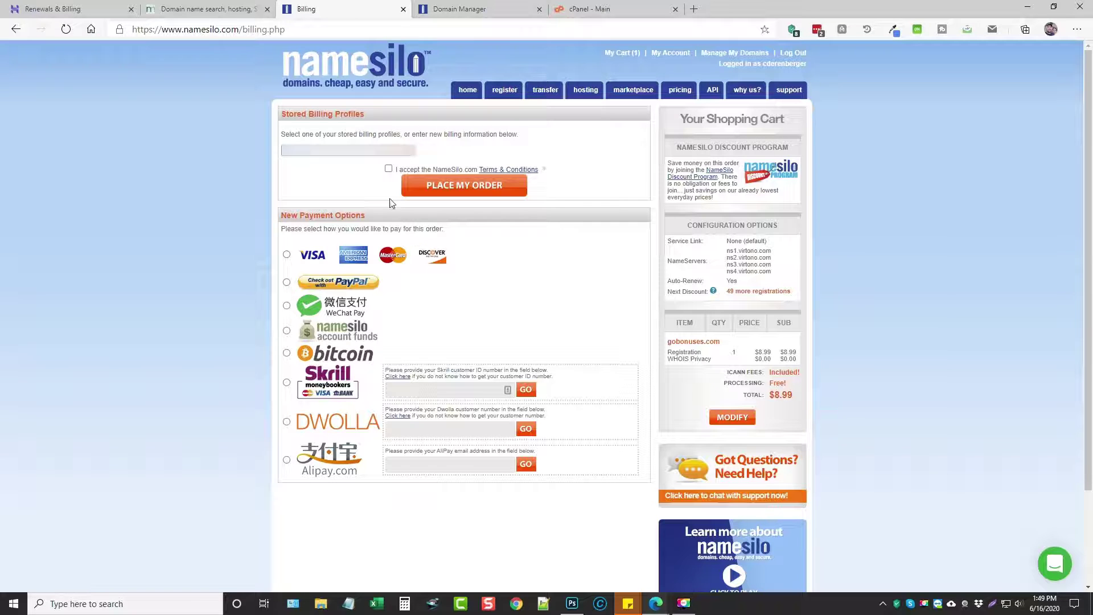
- Accept the NameSilo Terms & Conditions and place the order with the stored billing profile
{"action": "left_click", "coordinate": [388, 170]}
{"action": "left_click", "coordinate": [468, 187]}
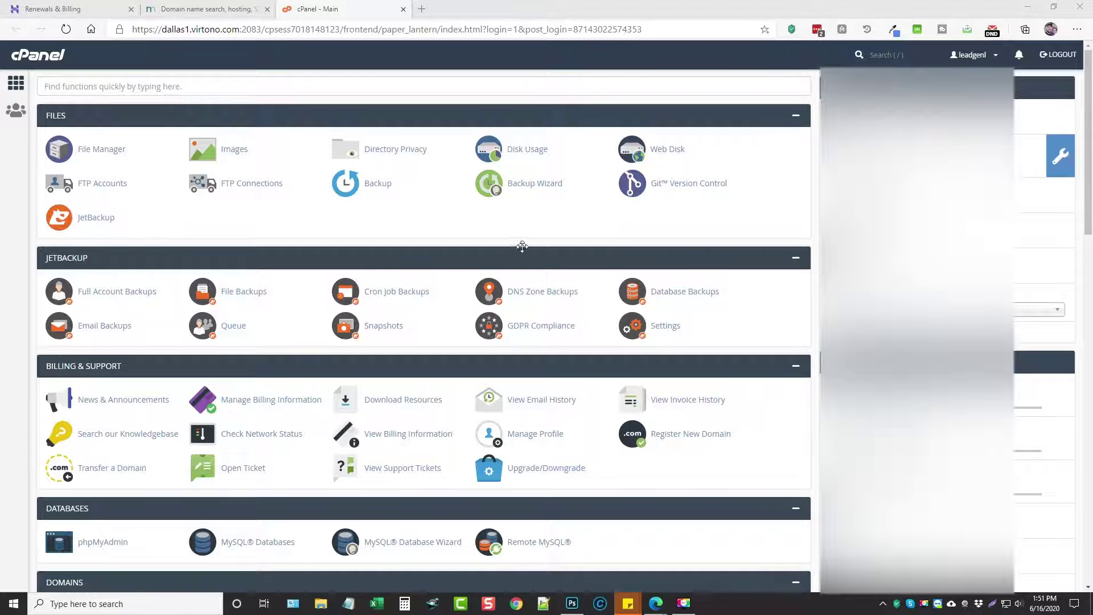
- In the hosting account's cPanel, create the addon domain gobonuses.com with the auto-filled subdomain and document root
{"action": "scroll", "coordinate": [408, 398], "scroll_direction": "down", "scroll_amount": 7}
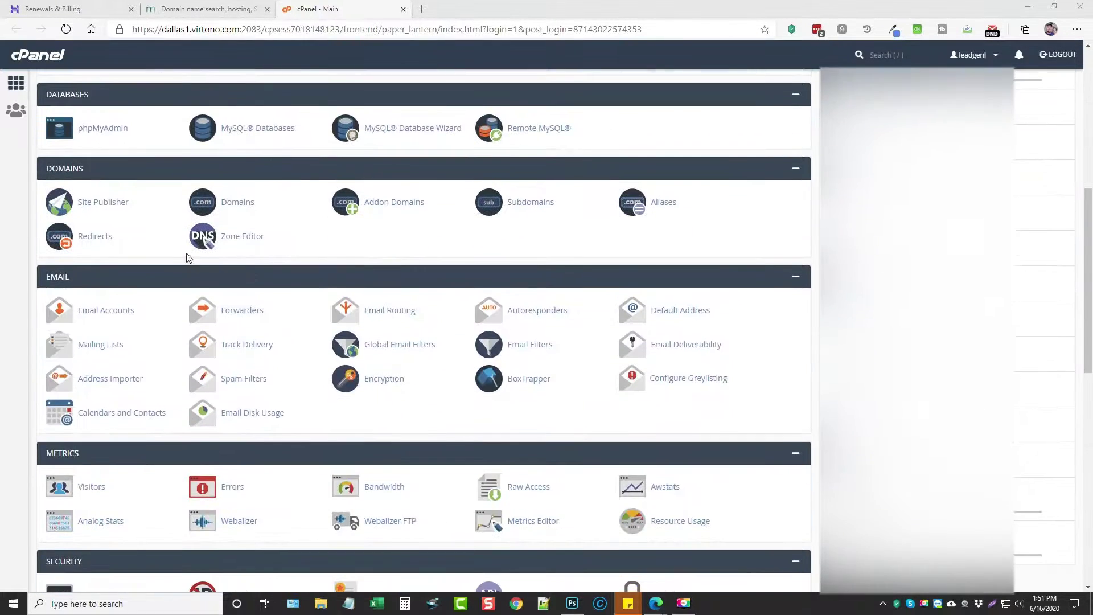
{"action": "left_click", "coordinate": [400, 207]}
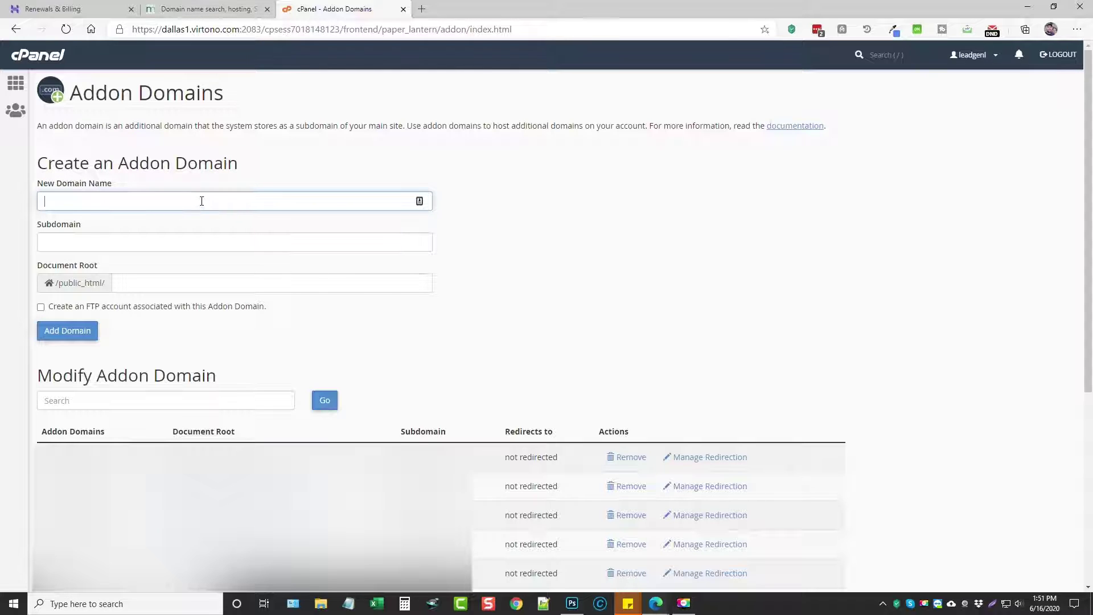
{"action": "type", "text": "gobonuses.com"}
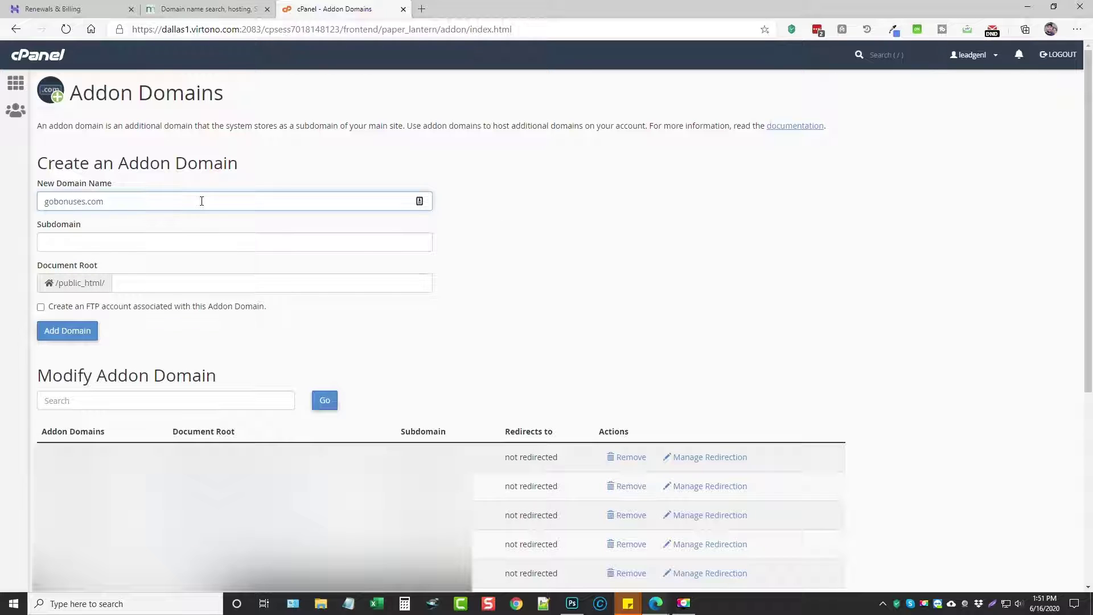
{"action": "left_click", "coordinate": [183, 241]}
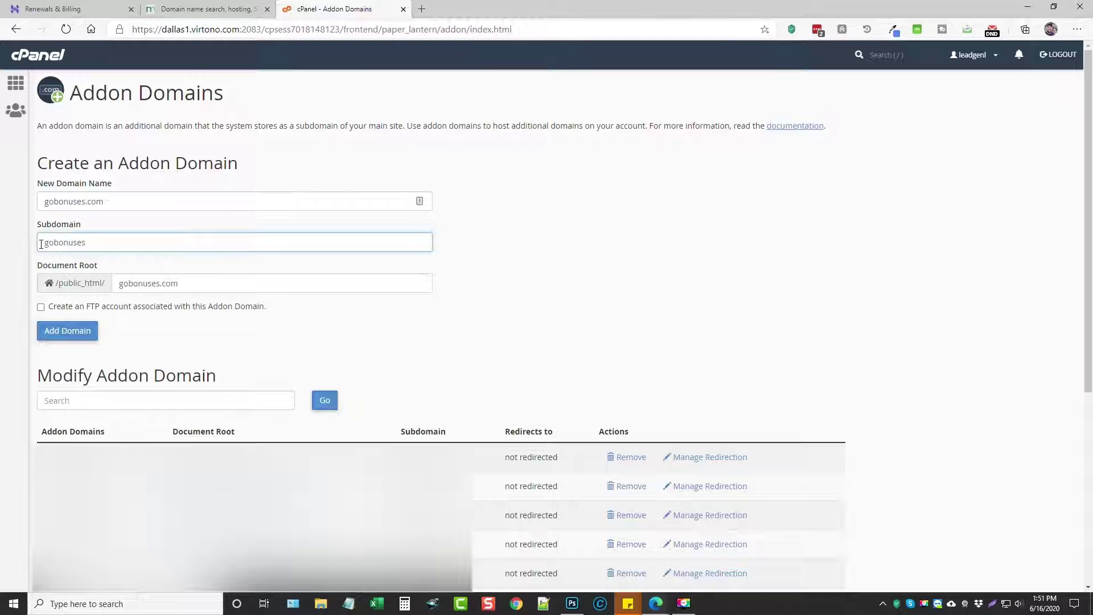
{"action": "left_click", "coordinate": [69, 332]}
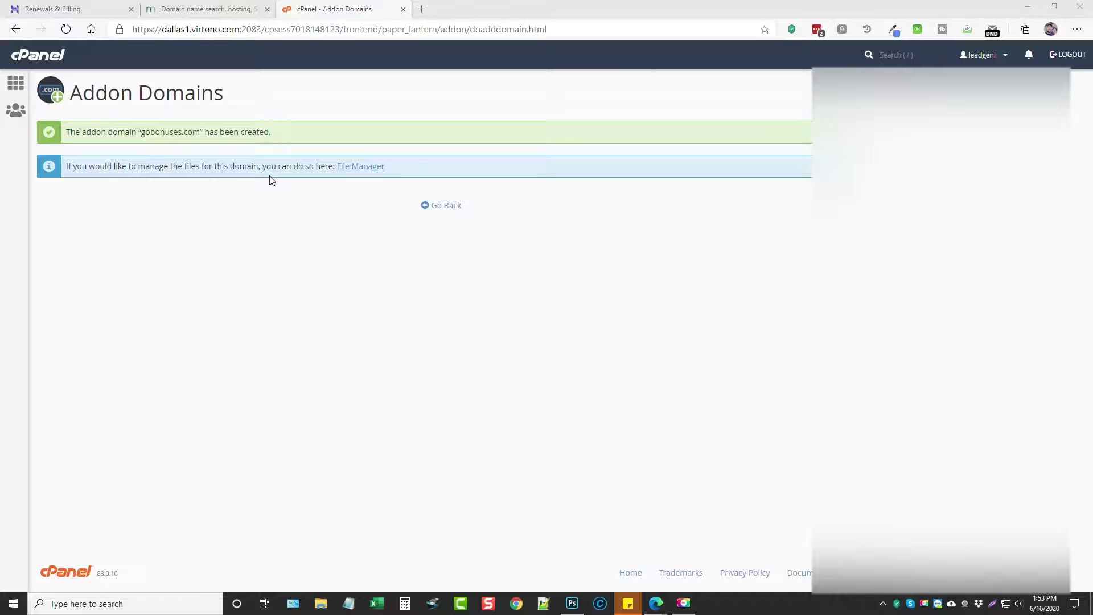
- Return to the cPanel home page and open the WordPress installation form in Softaculous
{"action": "left_click", "coordinate": [17, 85]}
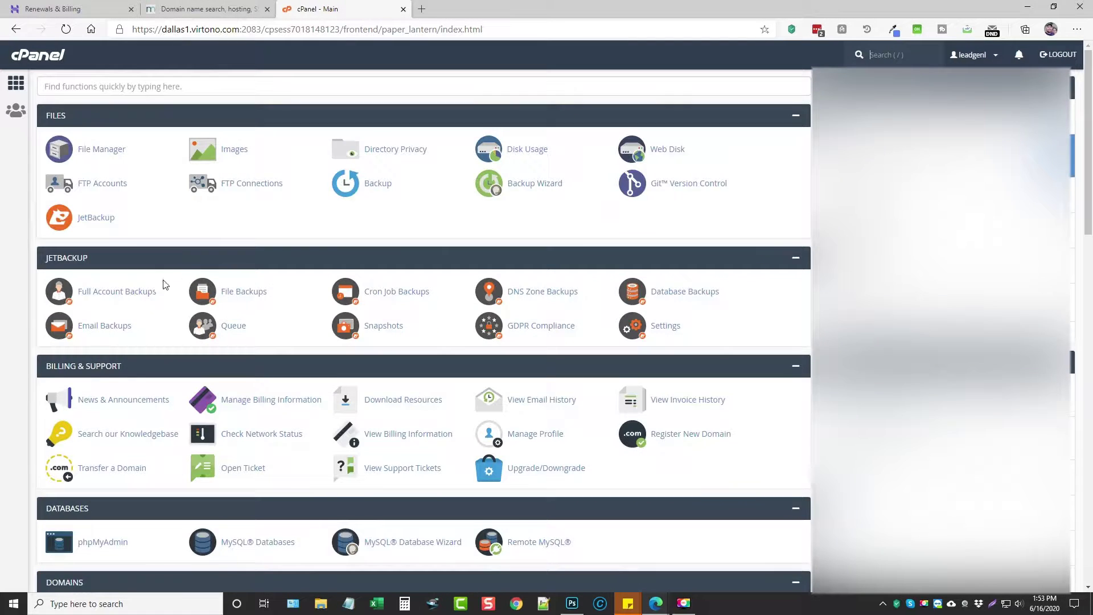
{"action": "scroll", "coordinate": [165, 285], "scroll_direction": "down", "scroll_amount": 15}
{"action": "scroll", "coordinate": [165, 283], "scroll_direction": "down", "scroll_amount": 3}
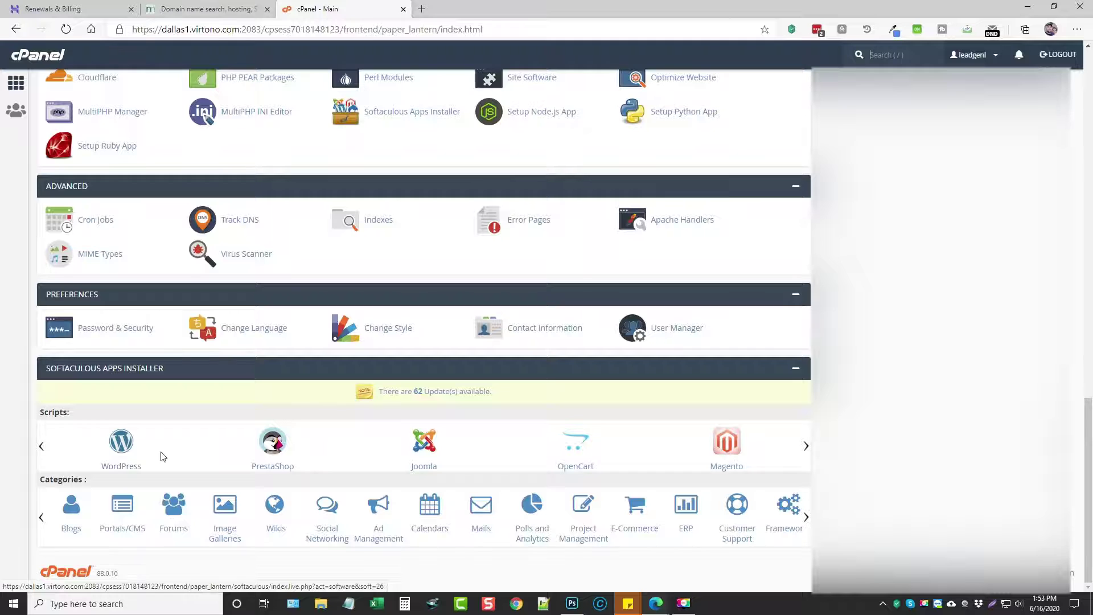
{"action": "left_click", "coordinate": [121, 441]}
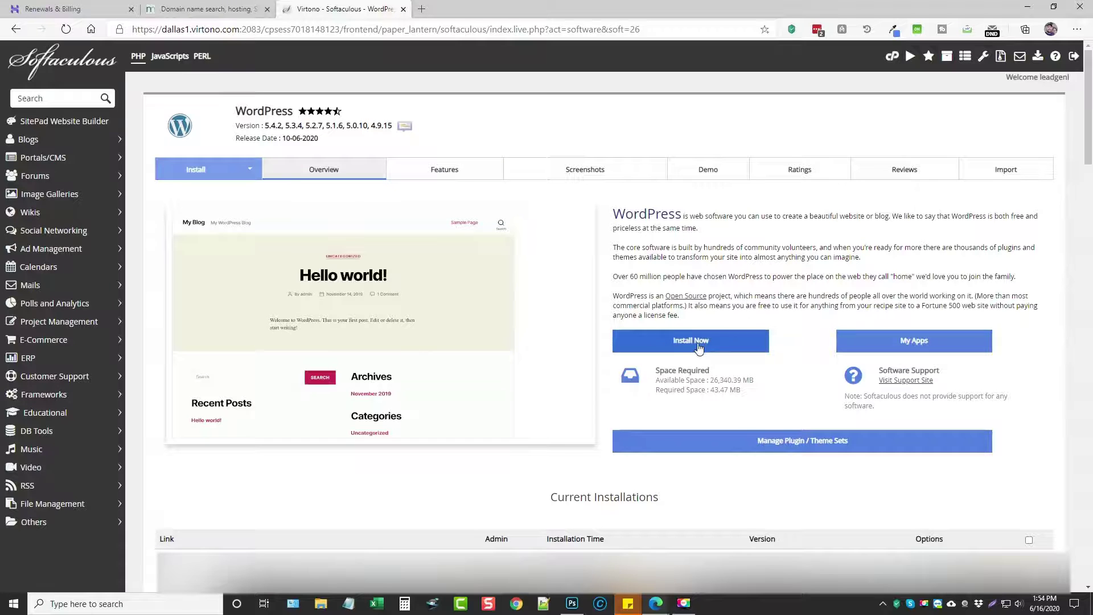
{"action": "left_click", "coordinate": [696, 343]}
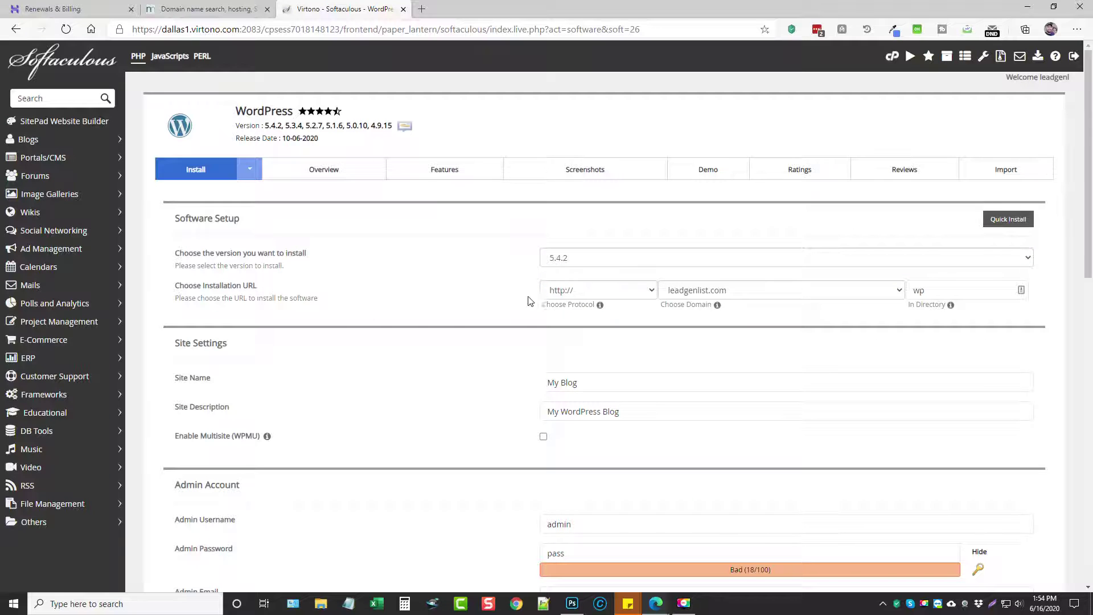
{"action": "left_click", "coordinate": [621, 293]}
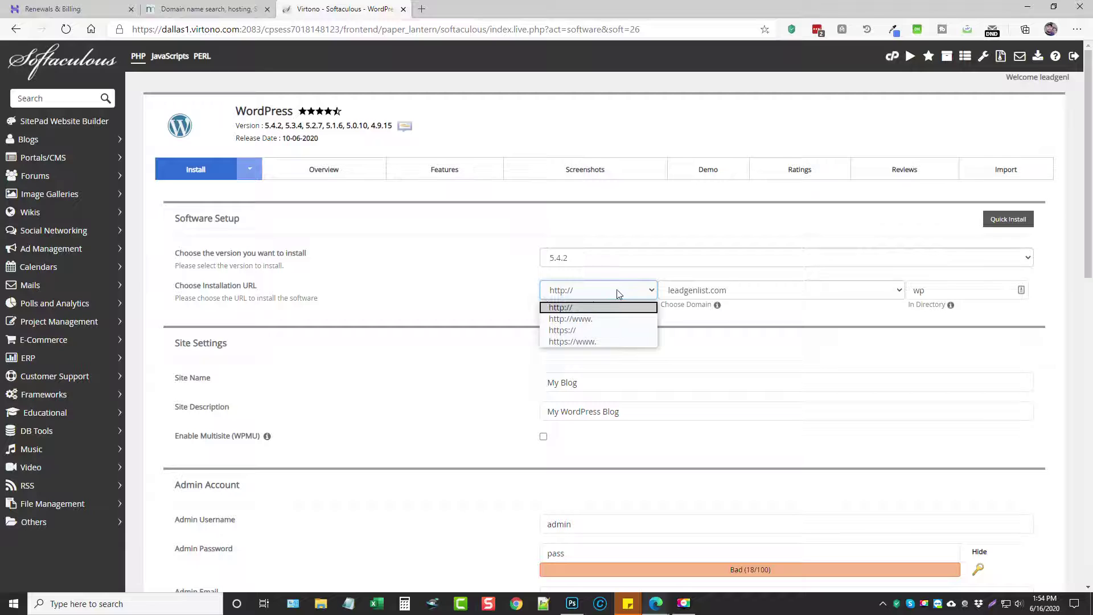
{"action": "left_click", "coordinate": [583, 331]}
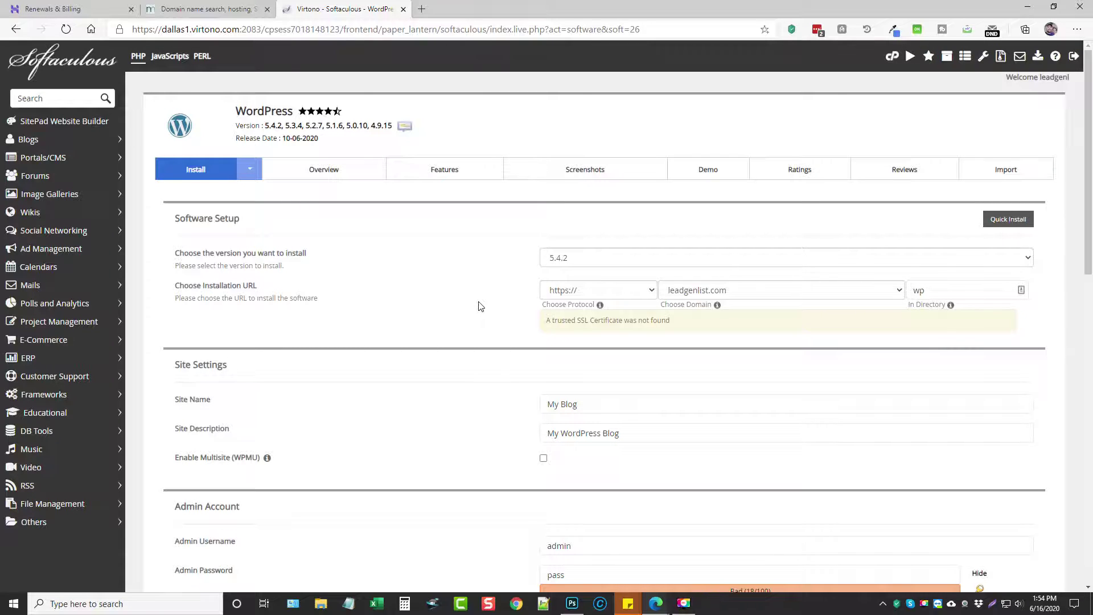
{"action": "left_click", "coordinate": [779, 296]}
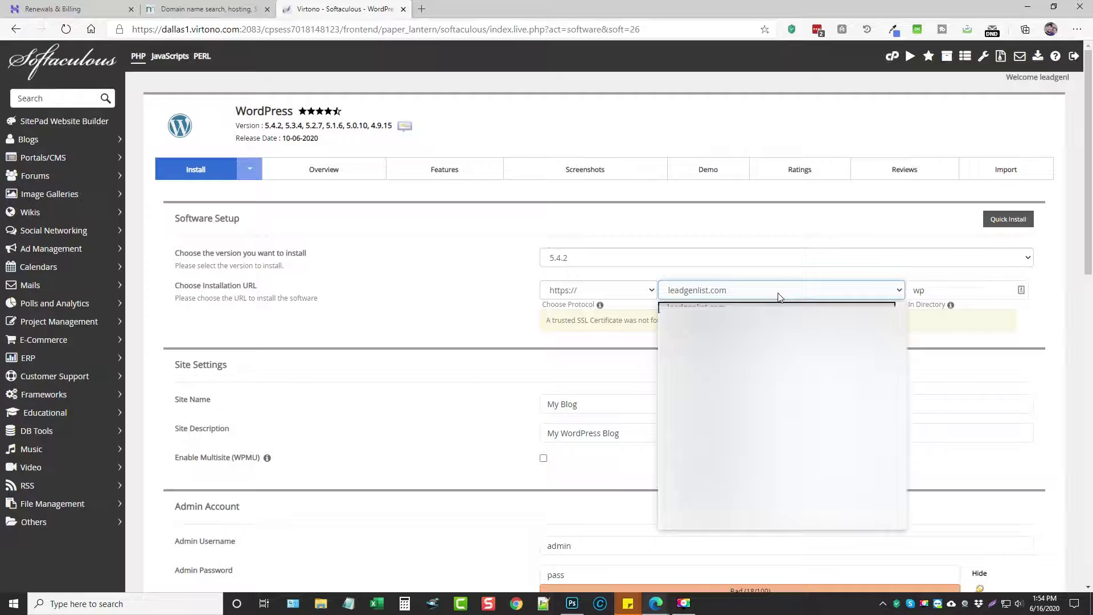
{"action": "left_click", "coordinate": [663, 387]}
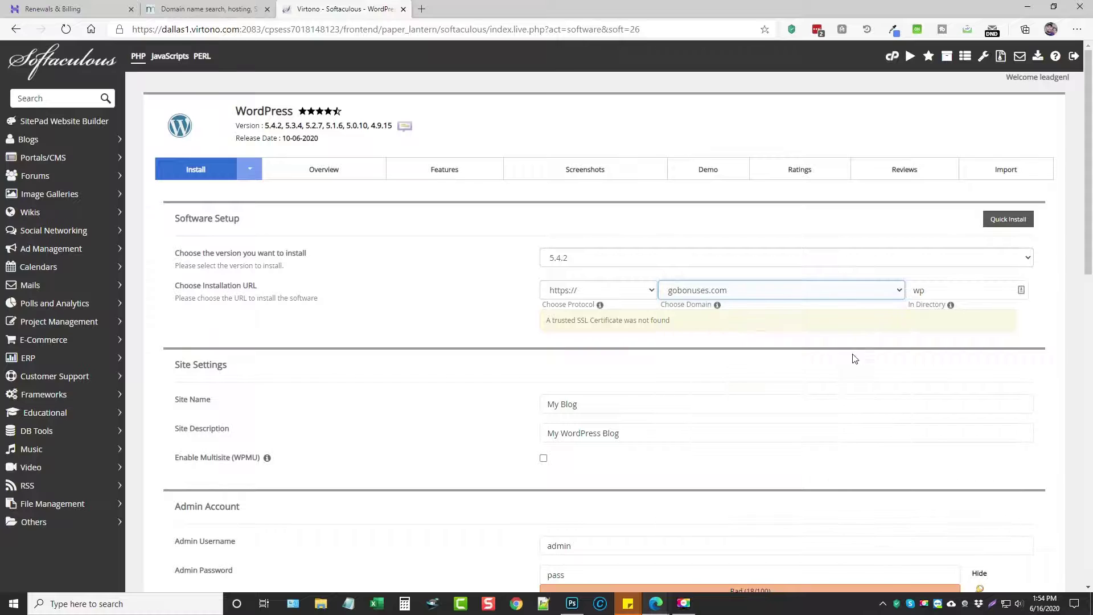
{"action": "left_click", "coordinate": [920, 291]}
{"action": "left_click", "coordinate": [946, 287]}
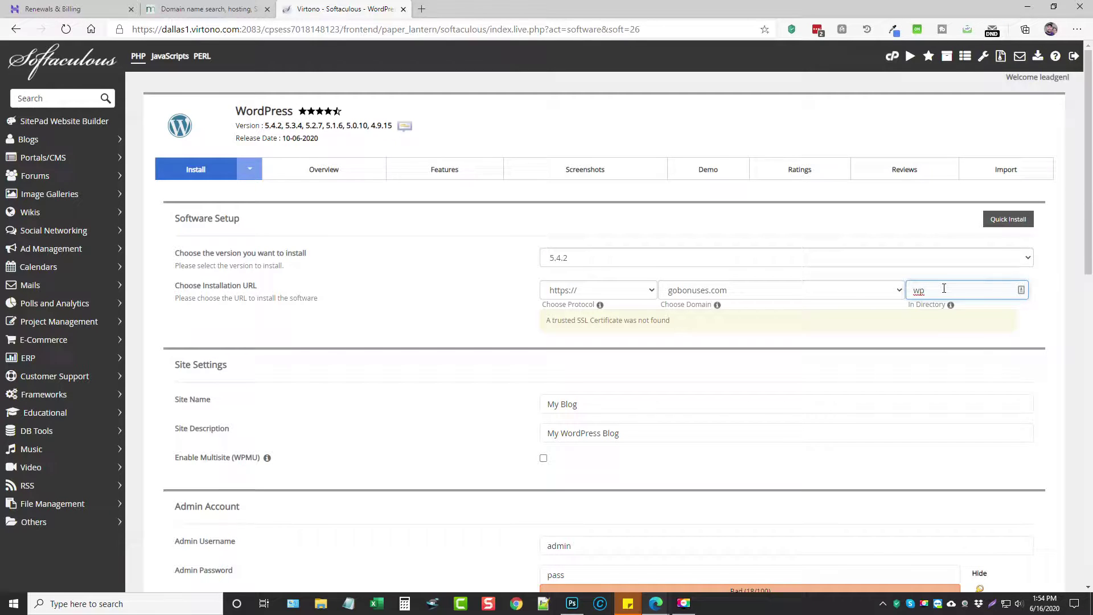
{"action": "key", "text": "BackSpace"}
{"action": "key", "text": "BackSpace"}
{"action": "left_click", "coordinate": [459, 309]}
- Review the site and admin account settings, then install WordPress with those defaults and no theme selected
{"action": "scroll", "coordinate": [458, 371], "scroll_direction": "down", "scroll_amount": 3}
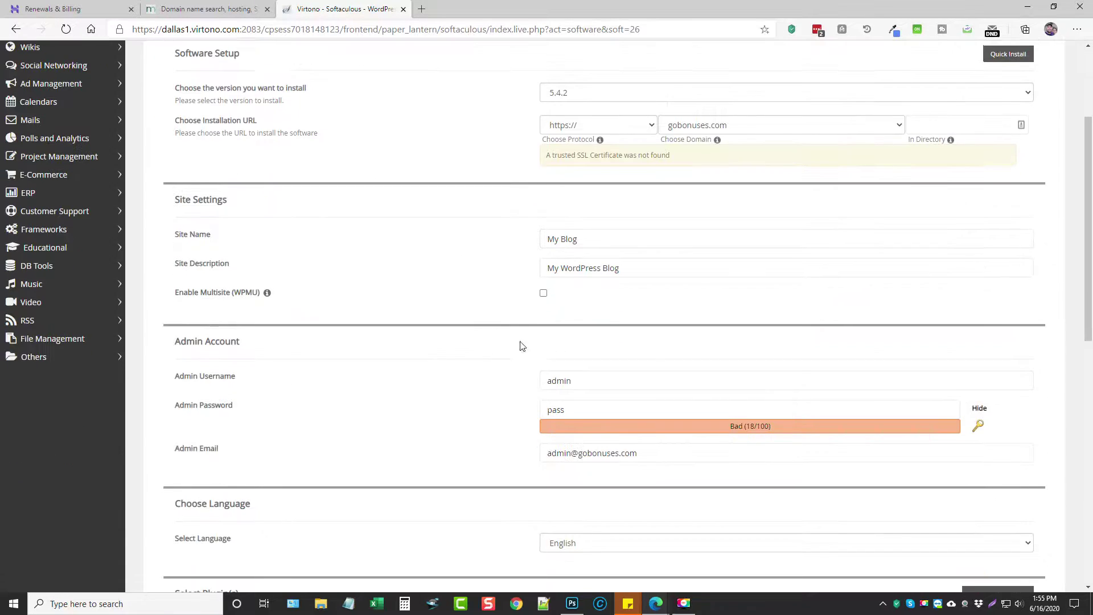
{"action": "scroll", "coordinate": [677, 307], "scroll_direction": "down", "scroll_amount": 2}
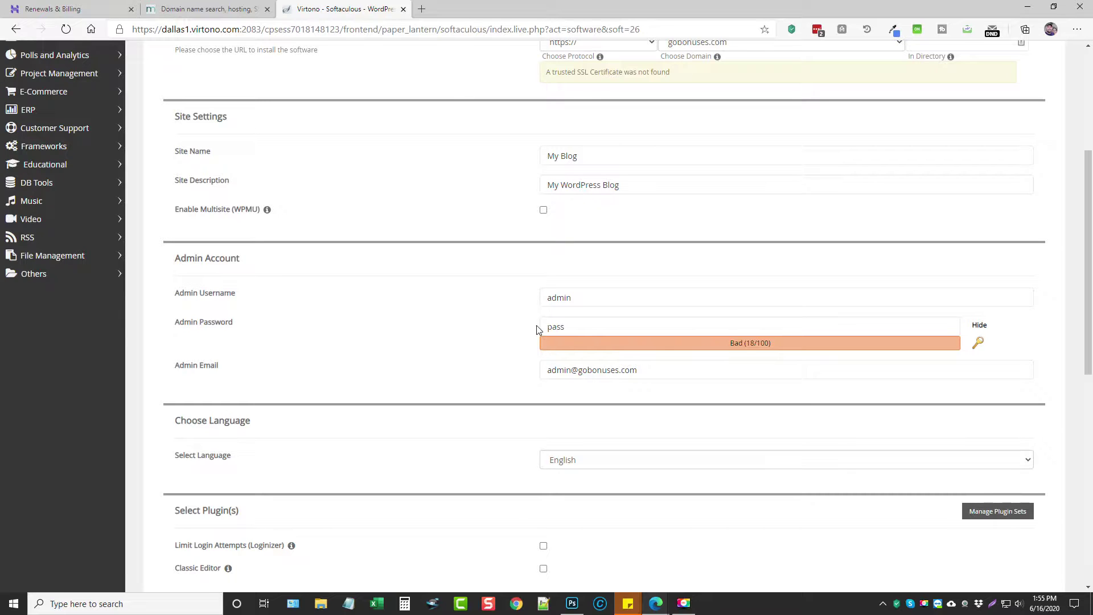
{"action": "left_click", "coordinate": [575, 297]}
{"action": "double_click", "coordinate": [561, 297]}
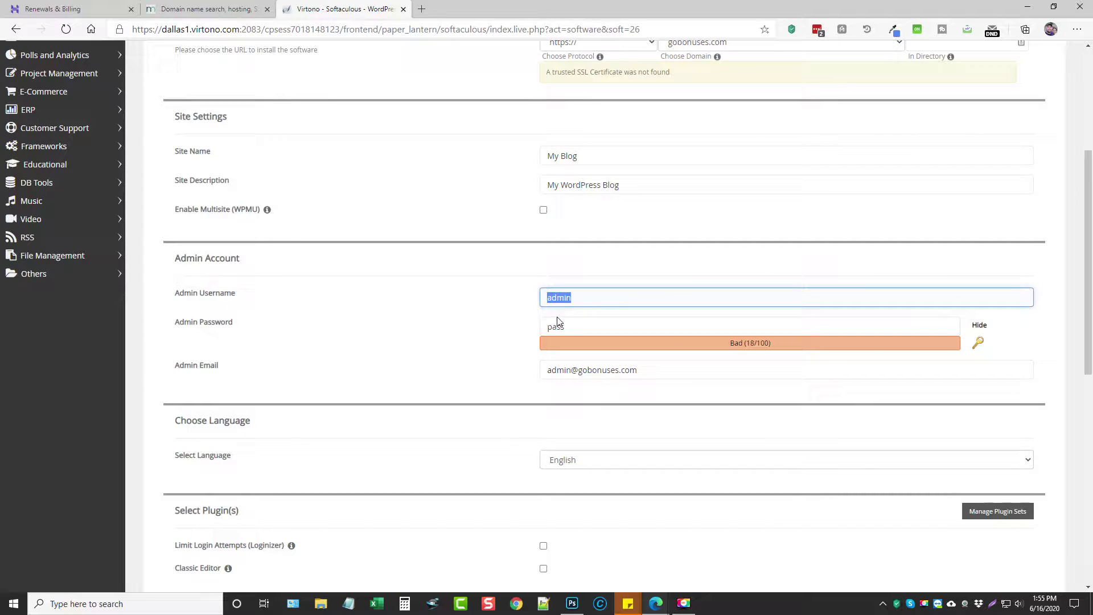
{"action": "double_click", "coordinate": [568, 325]}
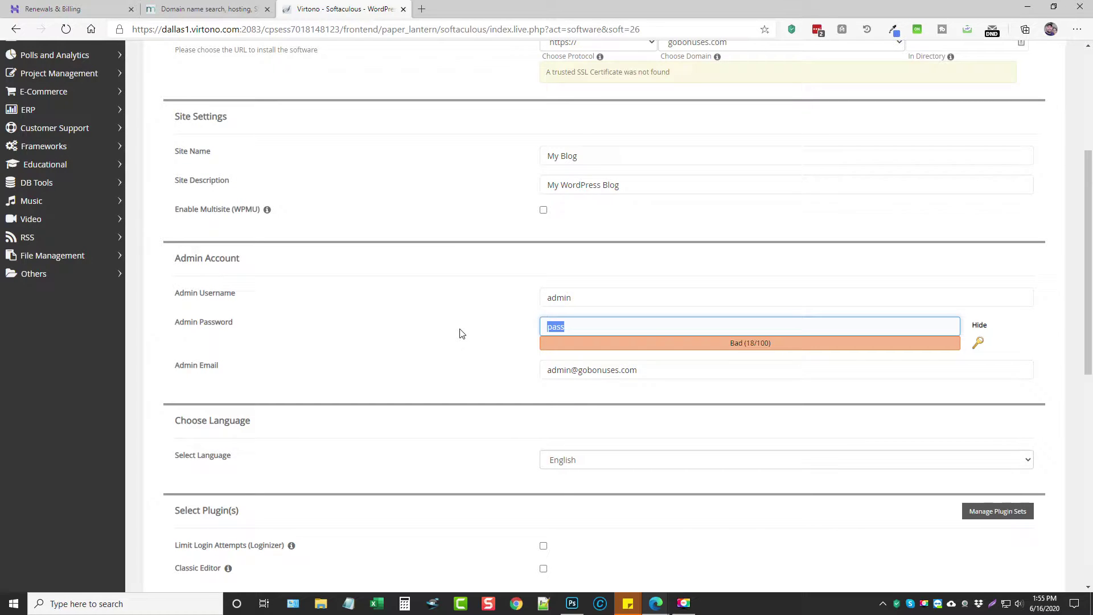
{"action": "scroll", "coordinate": [464, 339], "scroll_direction": "down", "scroll_amount": 1}
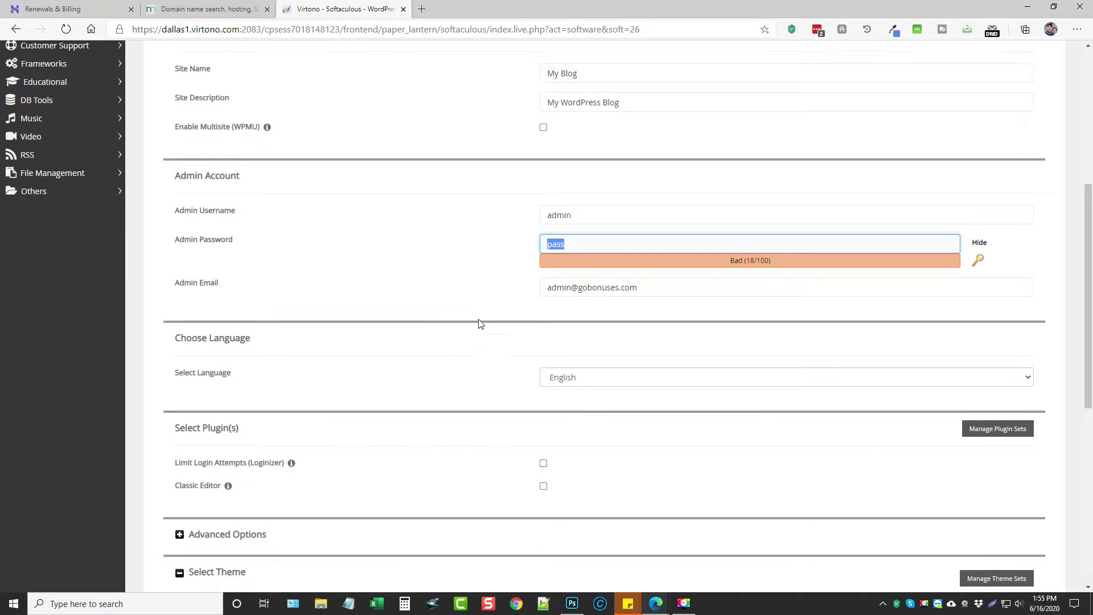
{"action": "scroll", "coordinate": [488, 353], "scroll_direction": "down", "scroll_amount": 1}
{"action": "scroll", "coordinate": [487, 371], "scroll_direction": "down", "scroll_amount": 6}
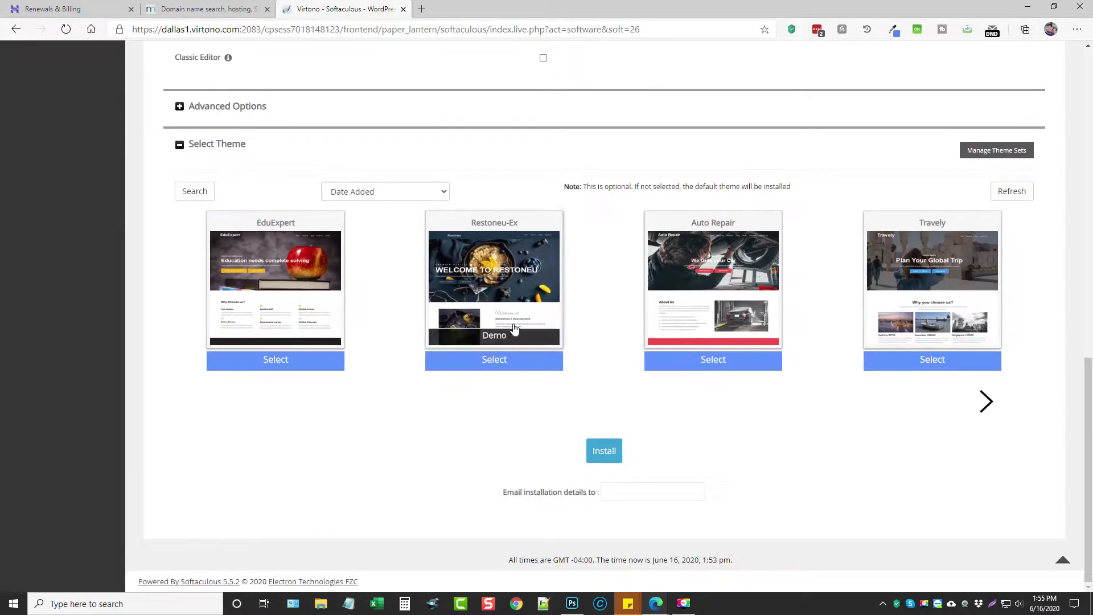
{"action": "left_click", "coordinate": [604, 452]}
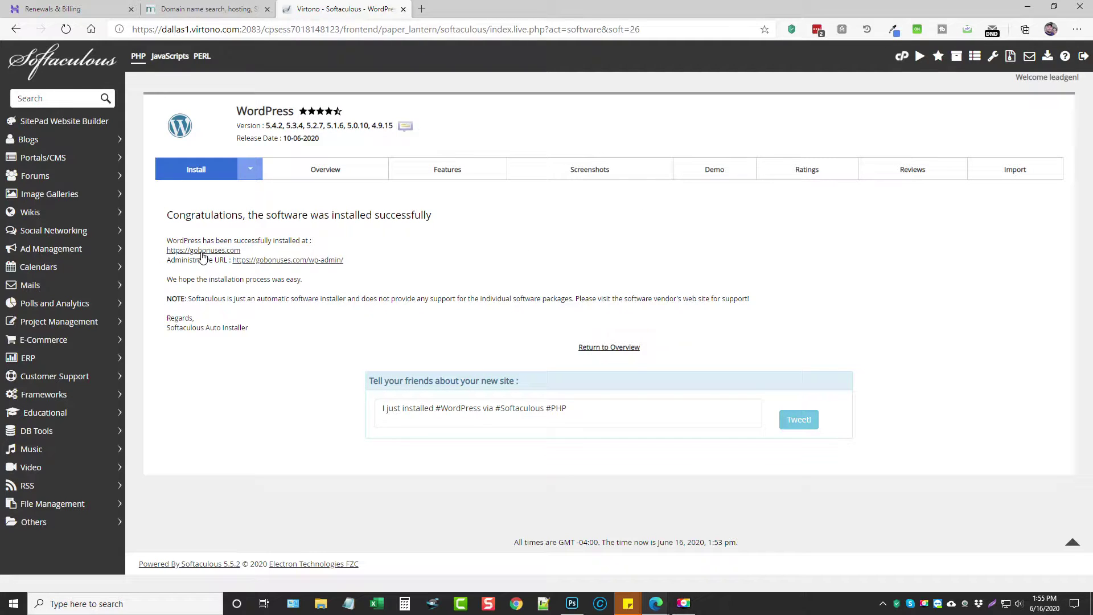
- Open the new site's administrative URL, gobonuses.com/wp-admin, and accept the self-signed certificate risk to continue
{"action": "left_click", "coordinate": [301, 261]}
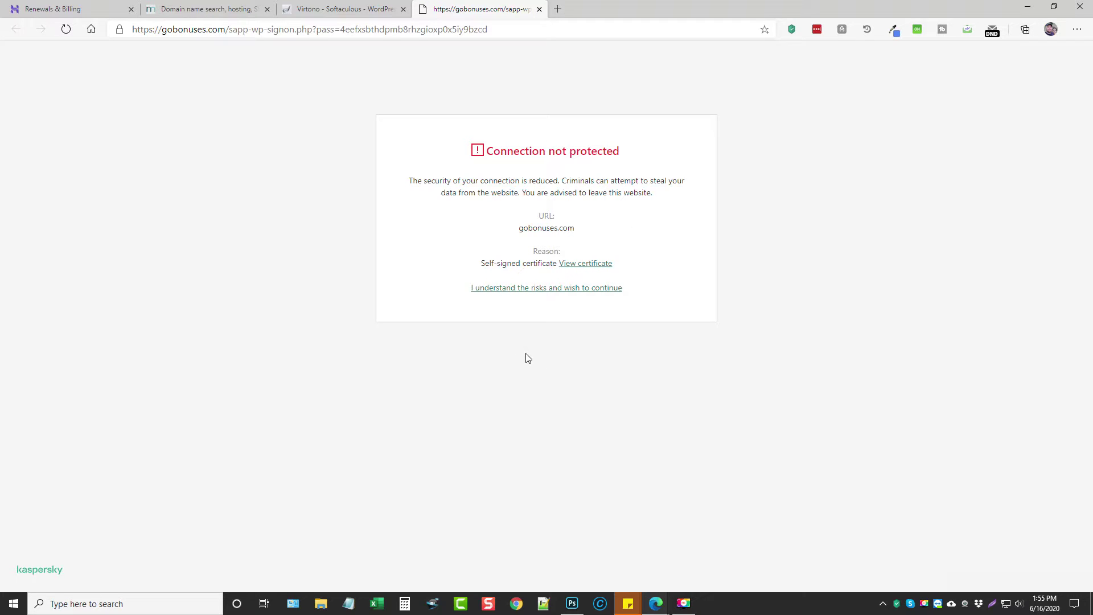
{"action": "left_click", "coordinate": [515, 292]}
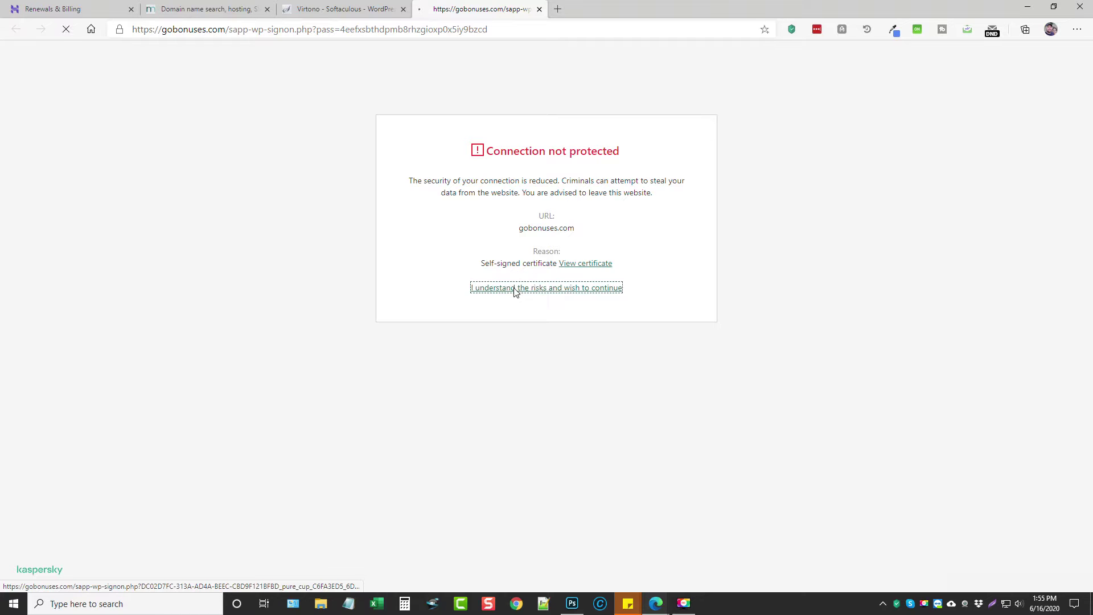